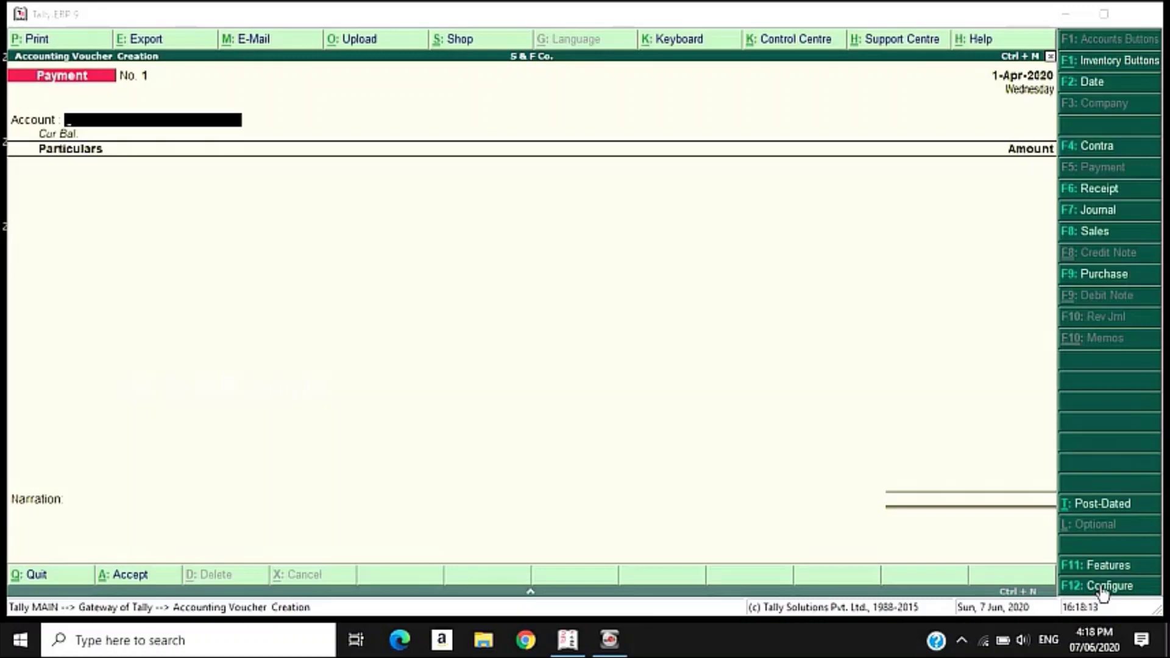
Turn off single entry mode for payment, receipt and contra vouchers in the payment voucher configuration
click(1105, 587)
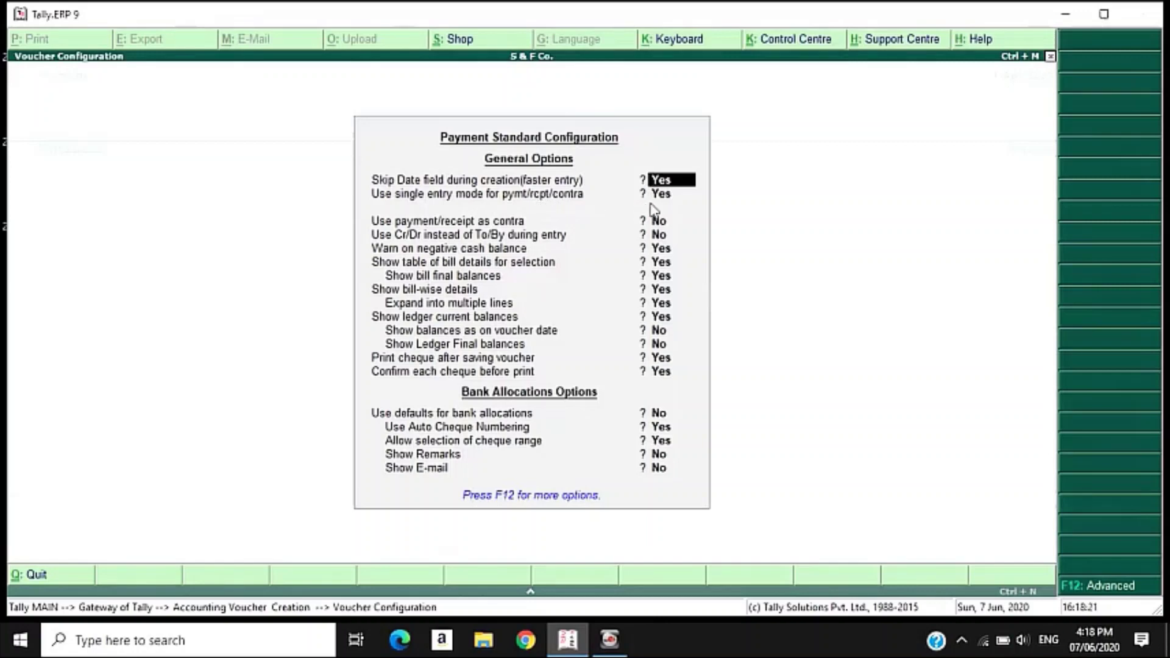
key(Return)
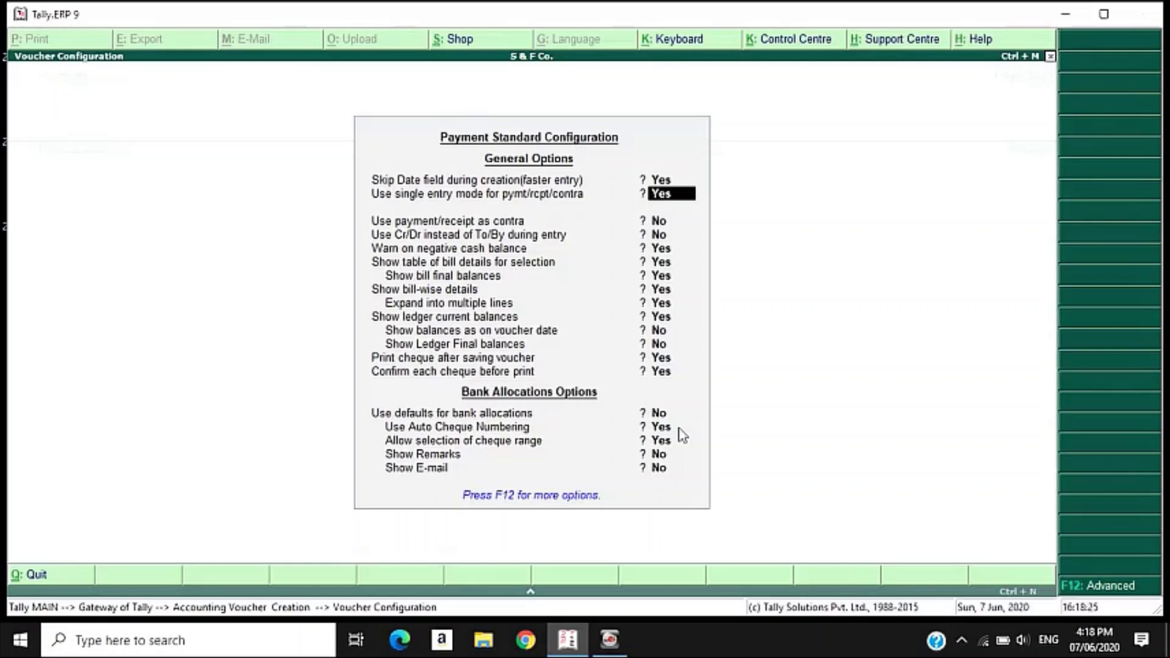
text(n)
key(Return)
key(Return)
key(Return)
key(Return)
key(Return)
key(Return)
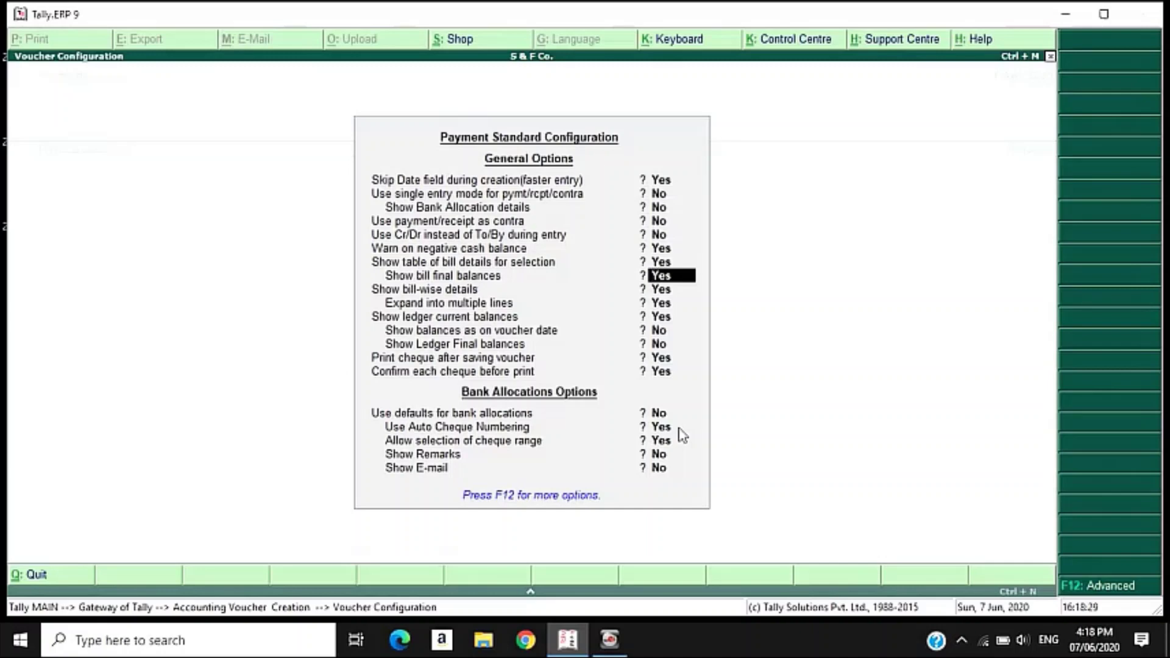
Enable using Cr/Dr instead of To/By during entry, keep the remaining options and save the voucher configuration
key(Up)
key(Up)
key(Up)
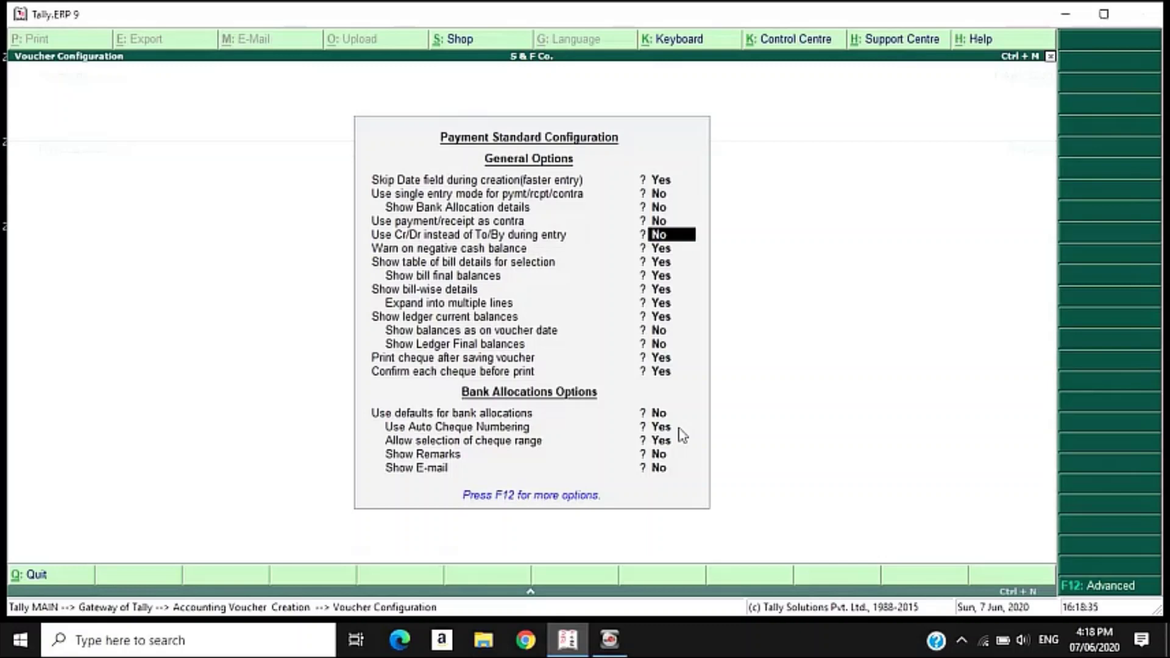
text(y)
key(Return)
key(Return)
key(Return)
key(Return)
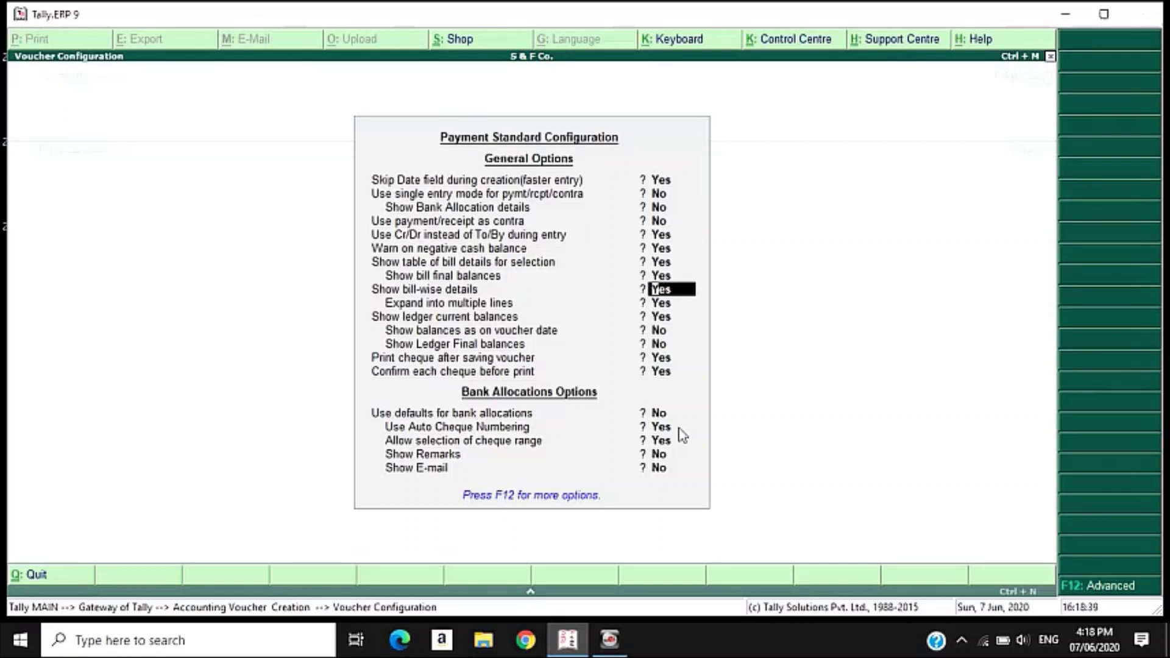
key(Return)
key(Return)
key(Return)
key(Return)
key(Return)
key(Return)
key(Return)
key(Return)
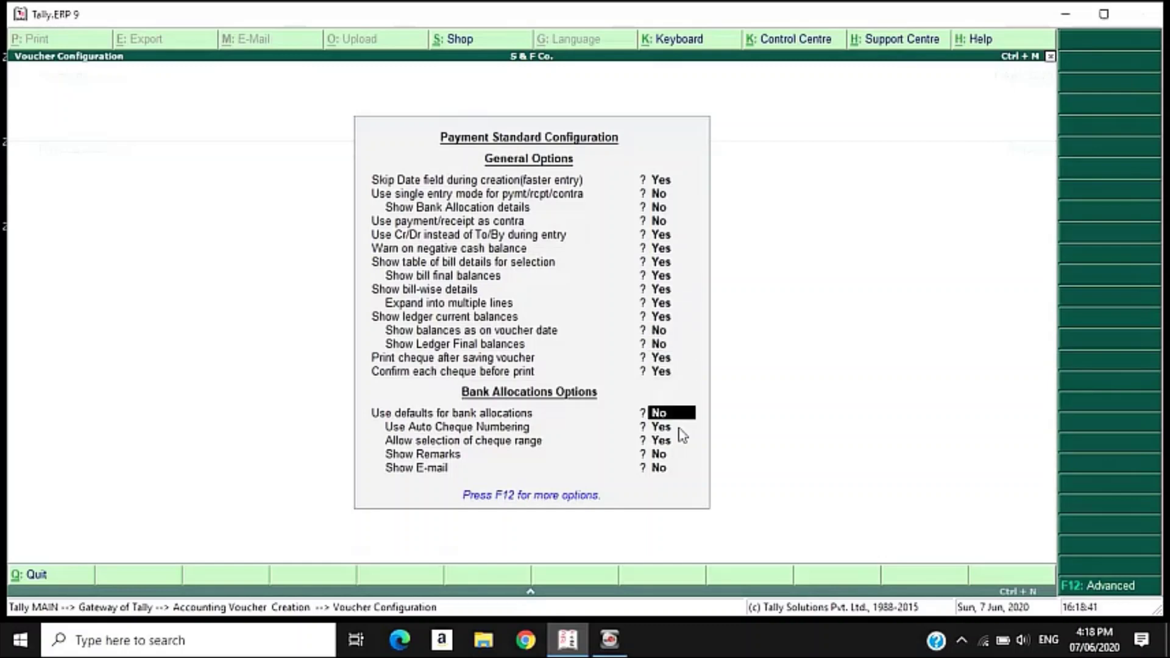
key(Return)
key(Return)
key(Return)
key(Return)
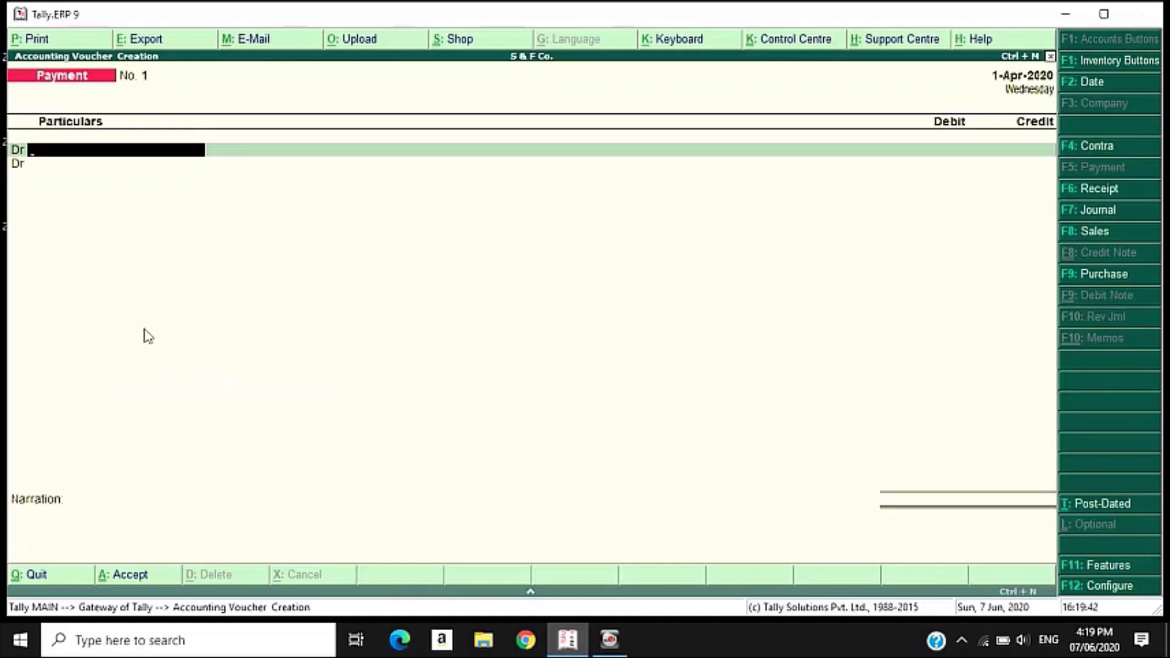
Create a ledger named Salary under Indirect Expenses for the payment voucher's first debit line
key(alt+c)
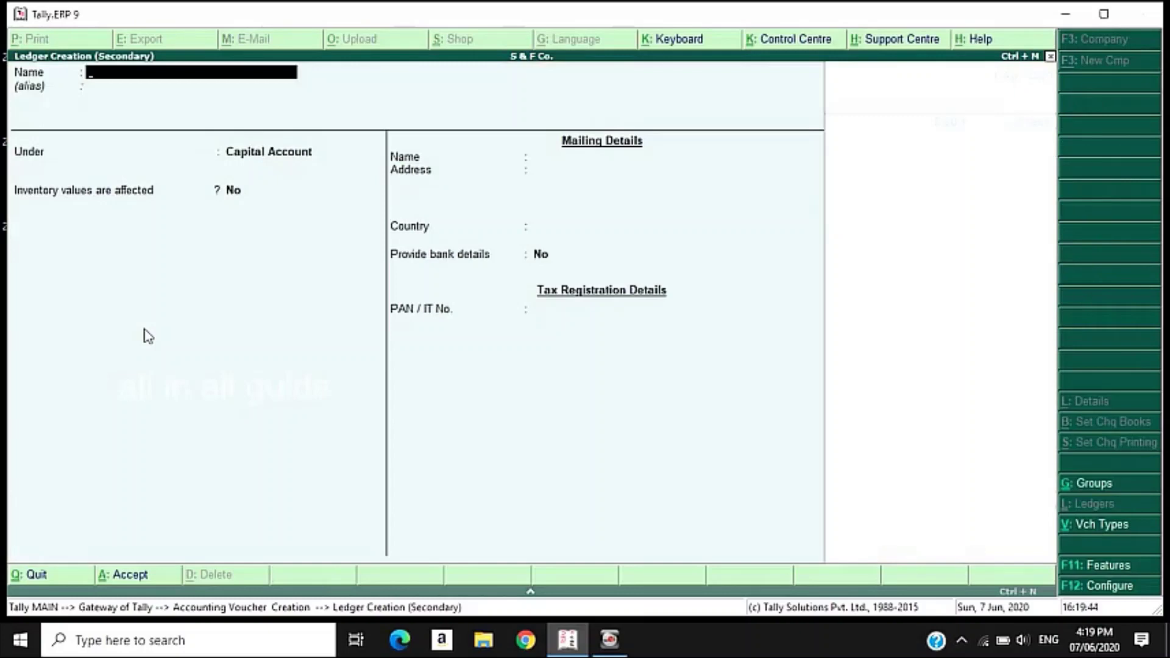
text(Salary)
key(Return)
key(Return)
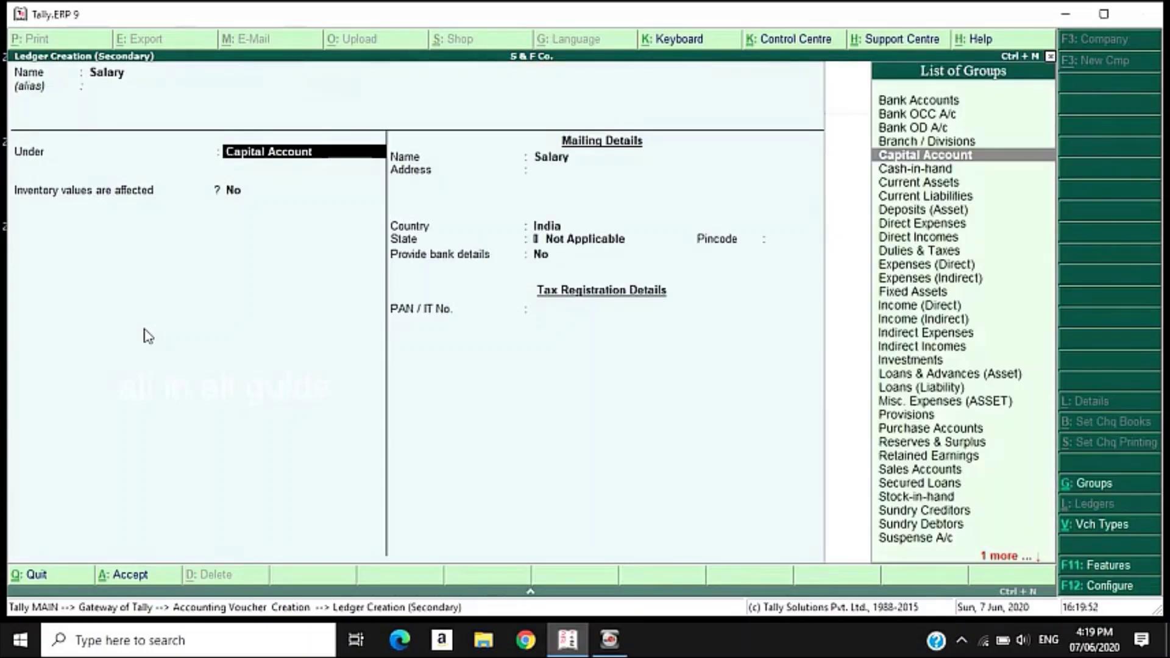
text(Ind)
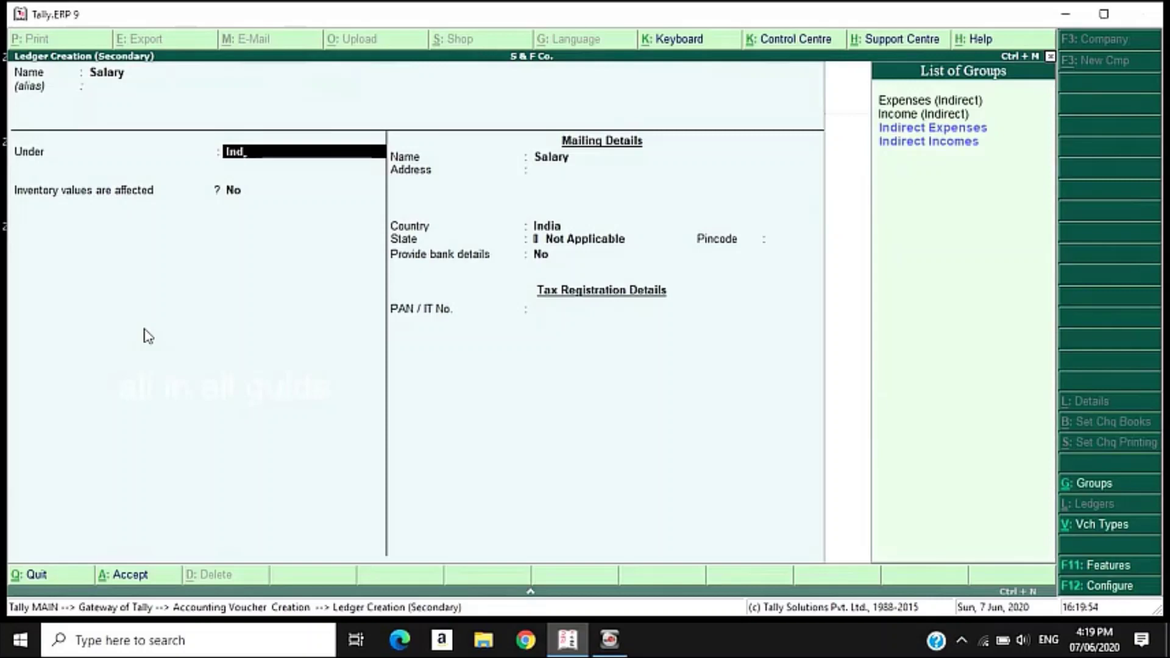
text(r)
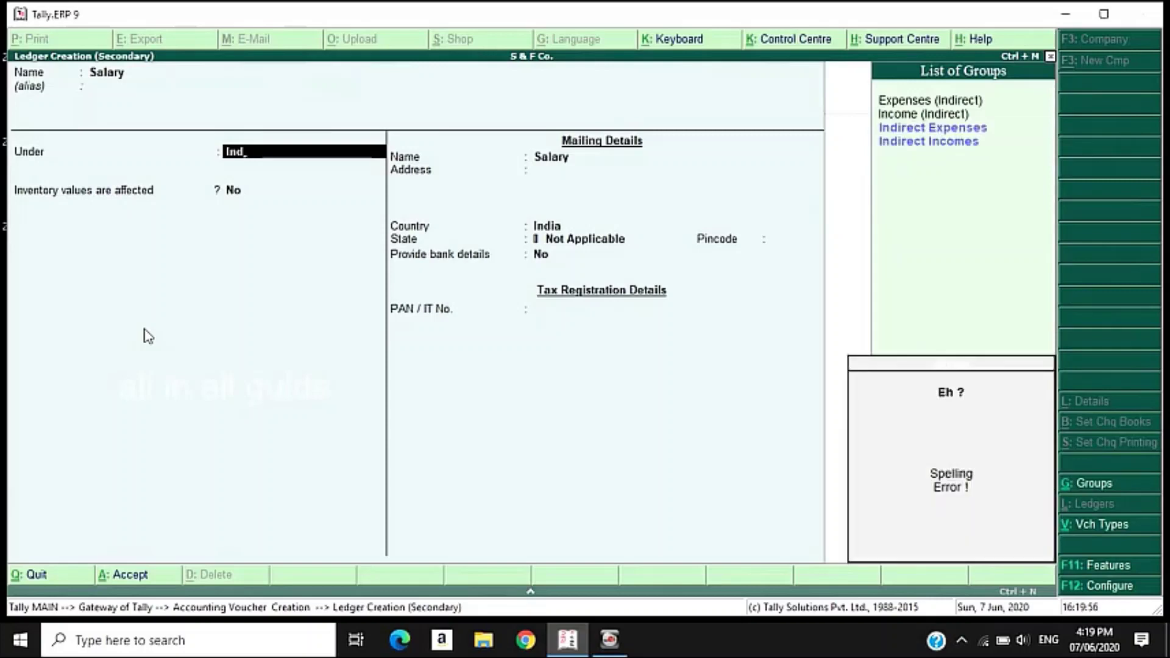
key(Return)
key(Return)
key(Return)
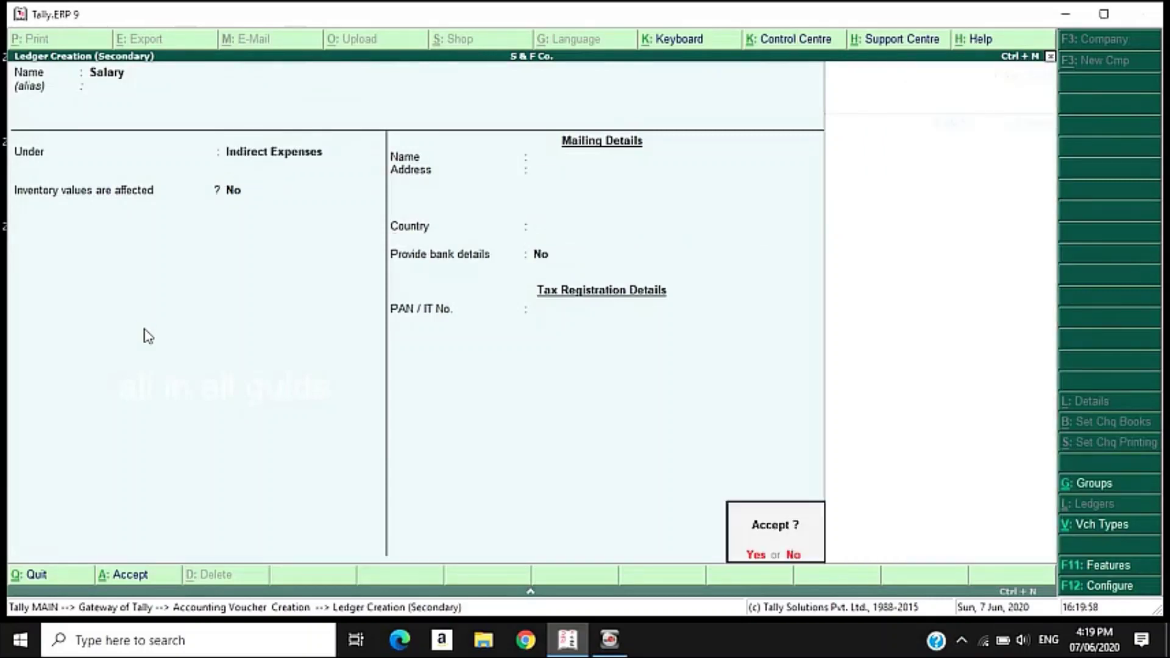
key(Return)
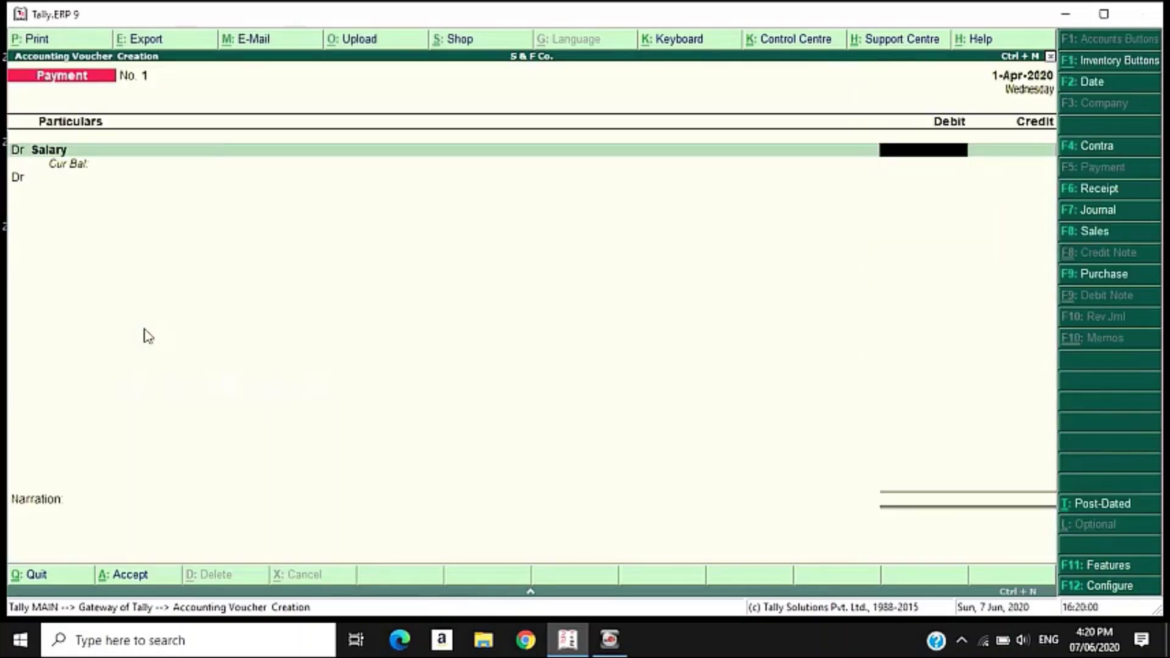
Debit the Salary ledger with 700 and set the following voucher line to Dr
text(700)
key(Return)
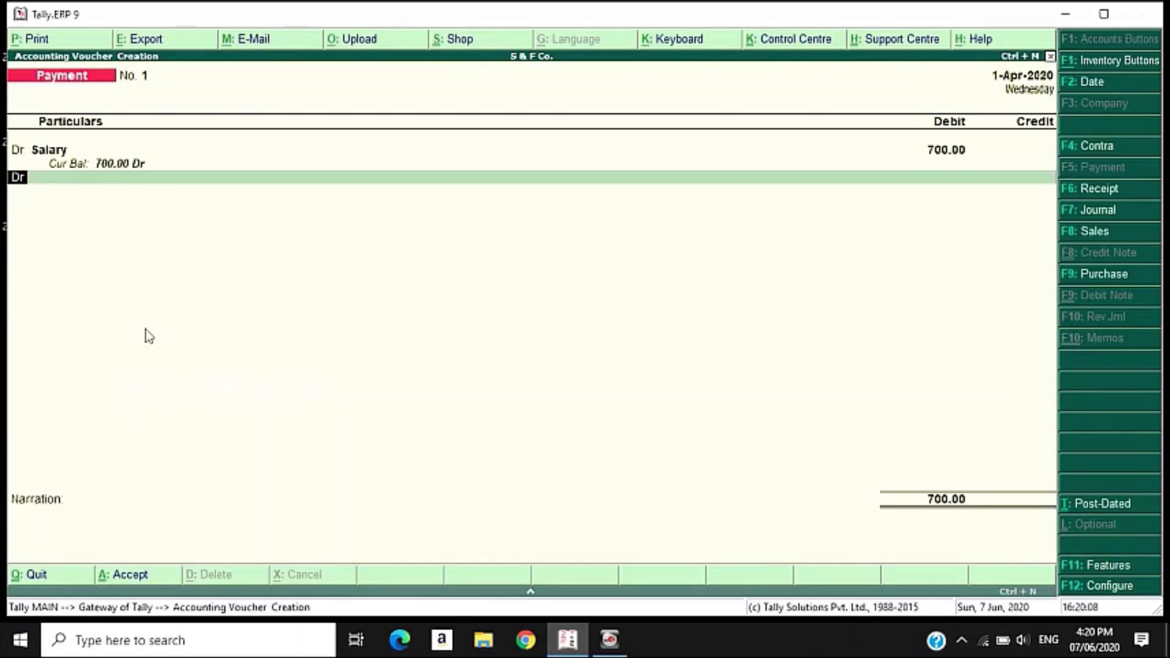
text(c)
key(BackSpace)
text(dr)
key(Return)
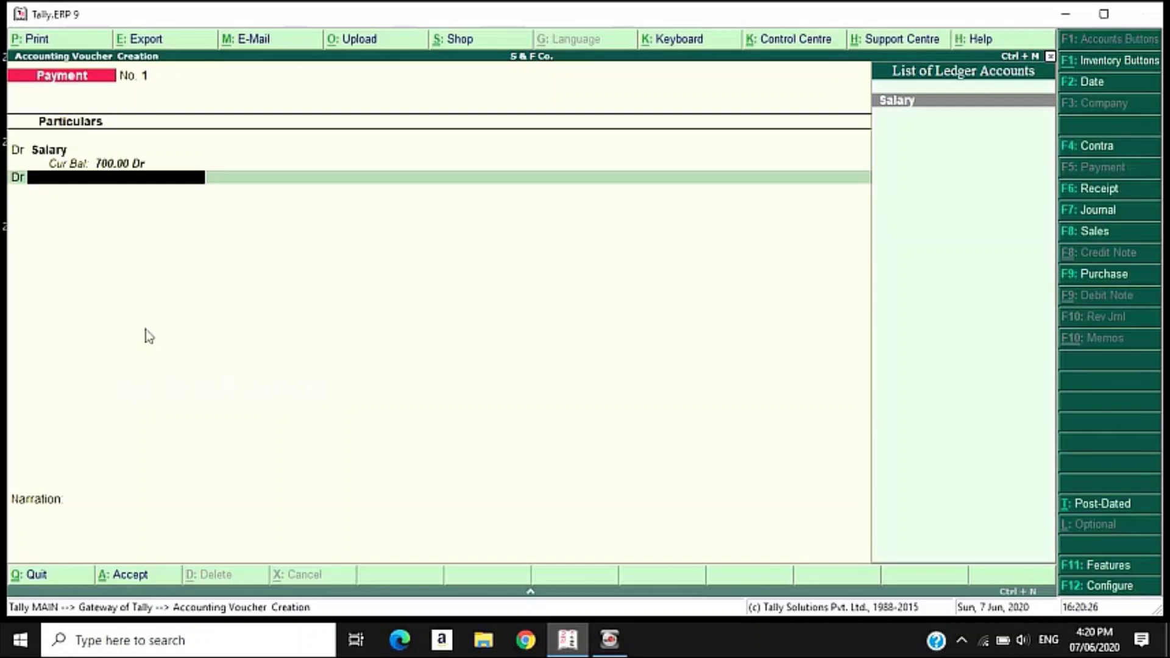
Create a ledger named B's Salary under Indirect Expenses for the second debit line
key(alt+c)
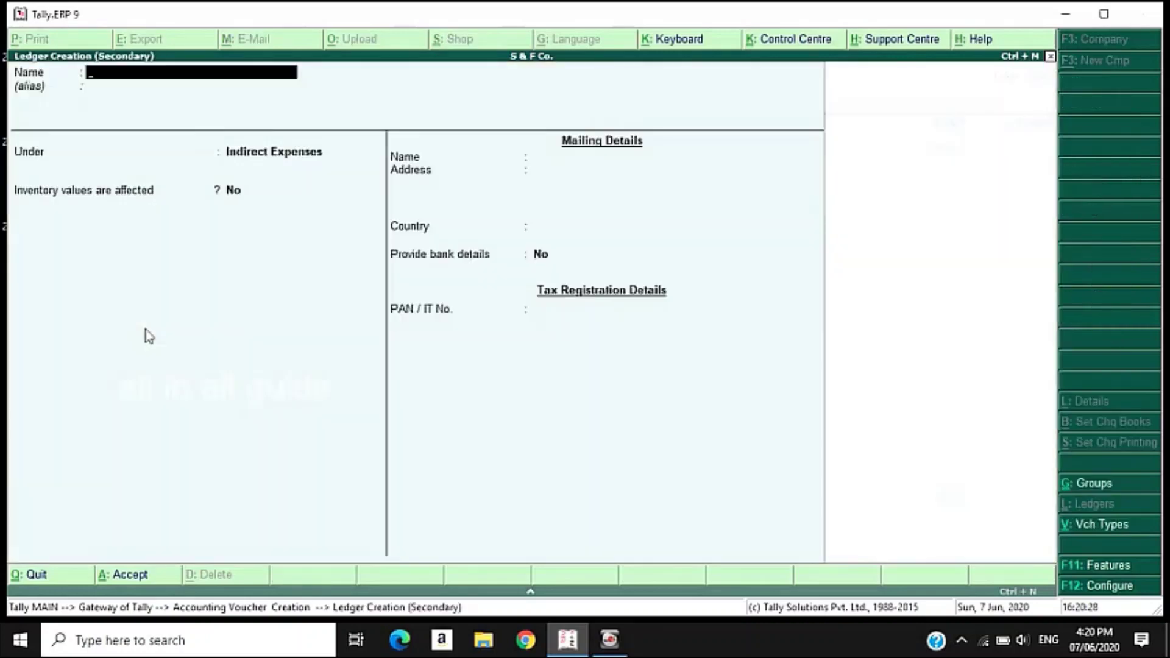
text(B's Salary)
key(Return)
key(Return)
key(Return)
key(Return)
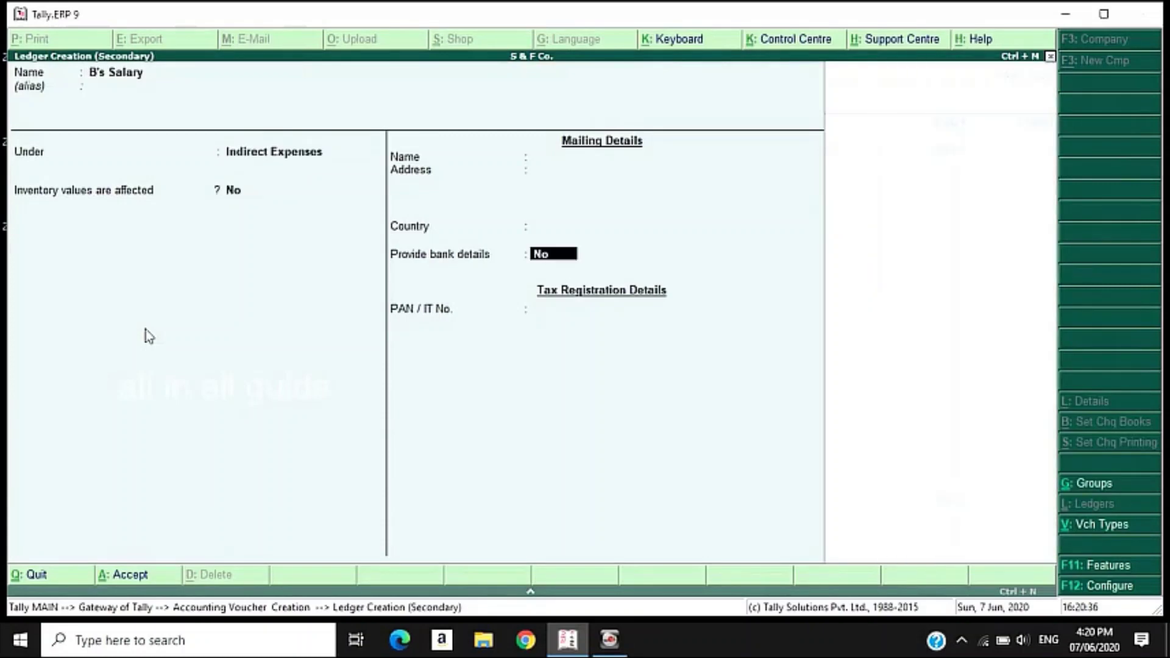
key(Return)
key(Return)
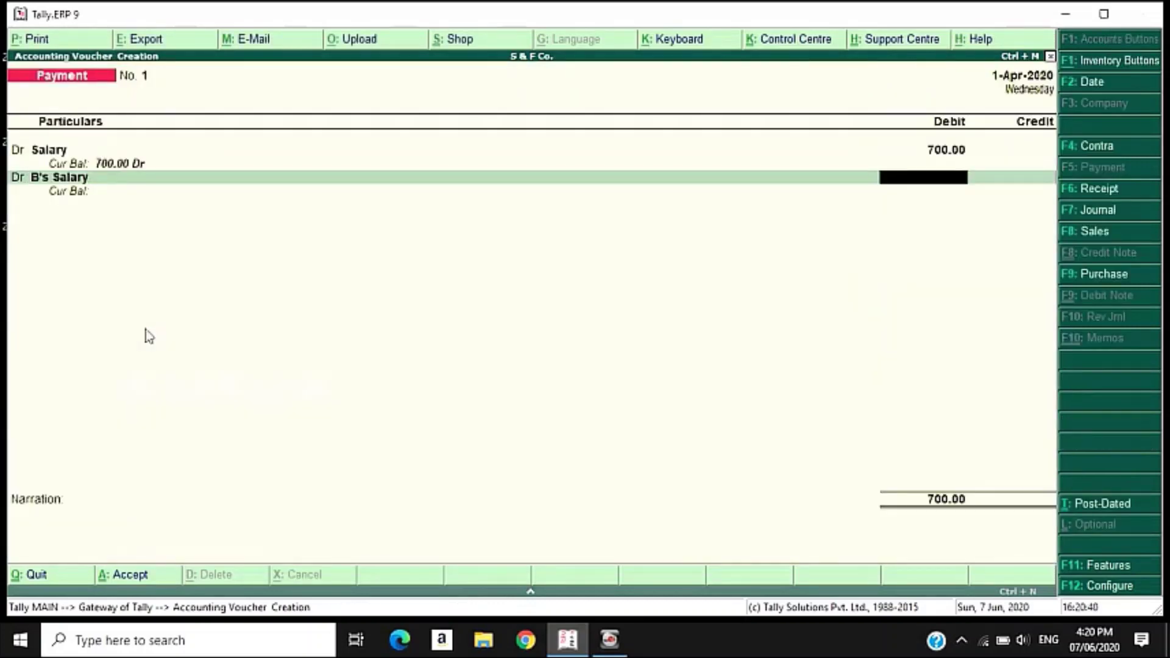
Debit B's Salary with 500 and credit the balancing amount to Cash
text(500)
key(Return)
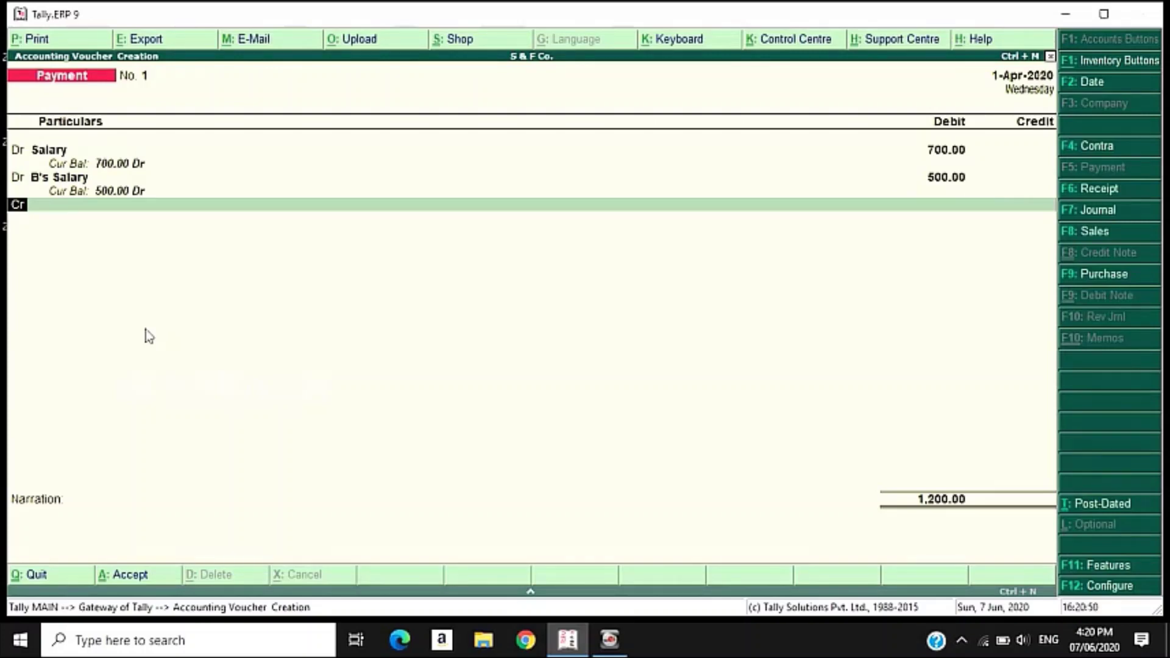
key(Return)
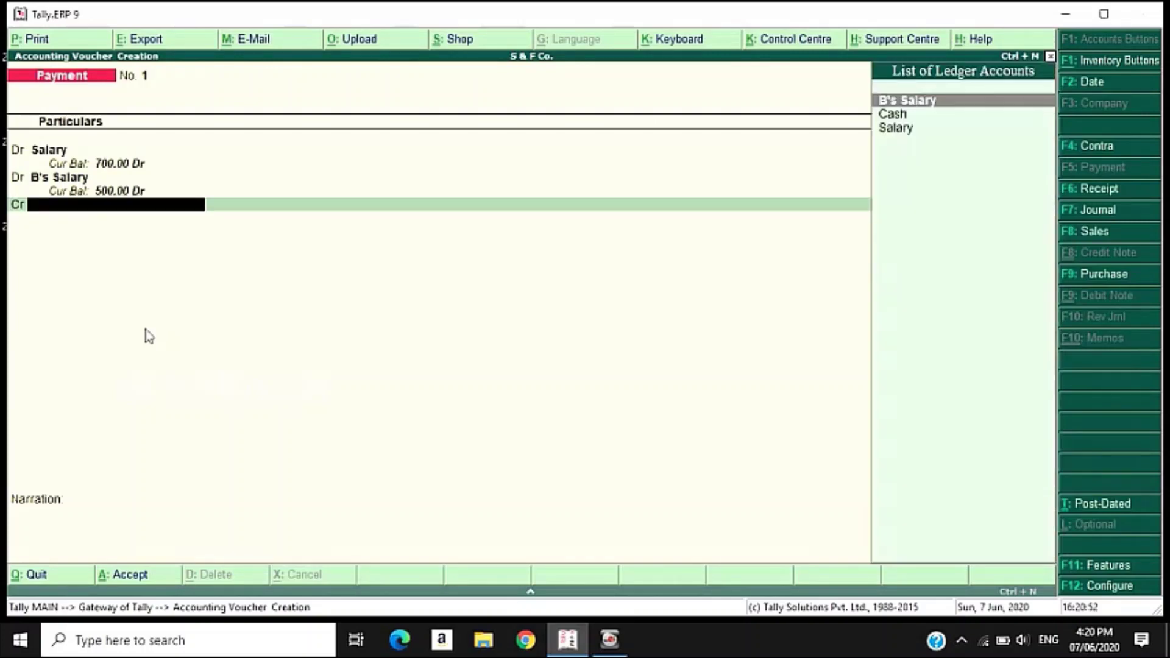
text(Cash)
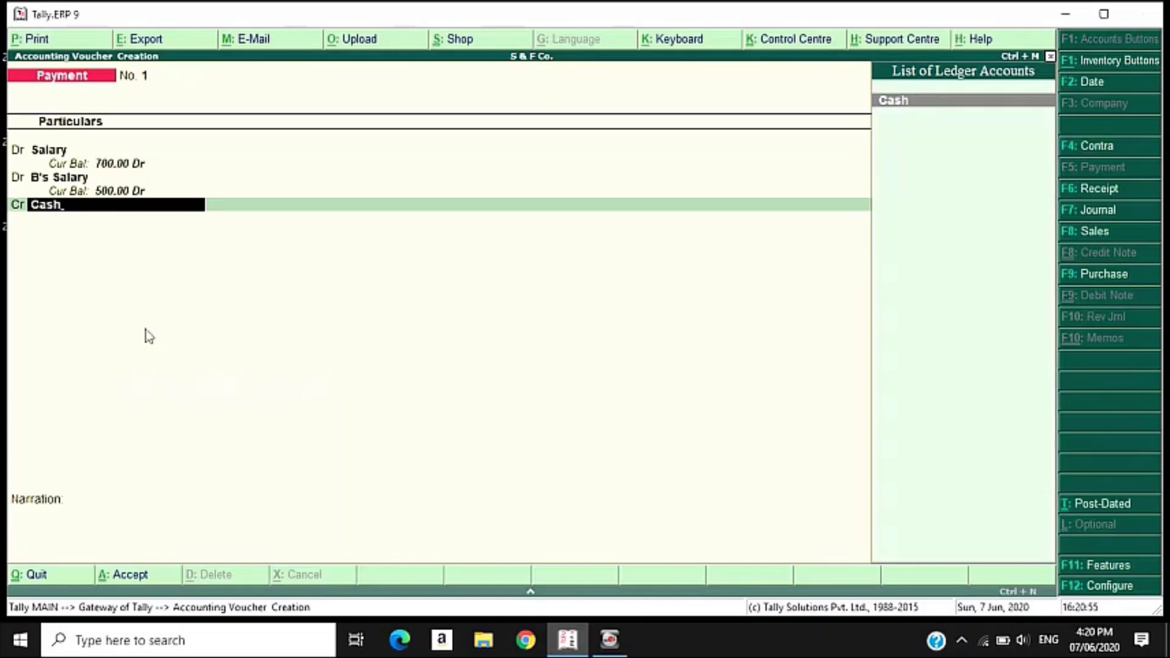
key(Return)
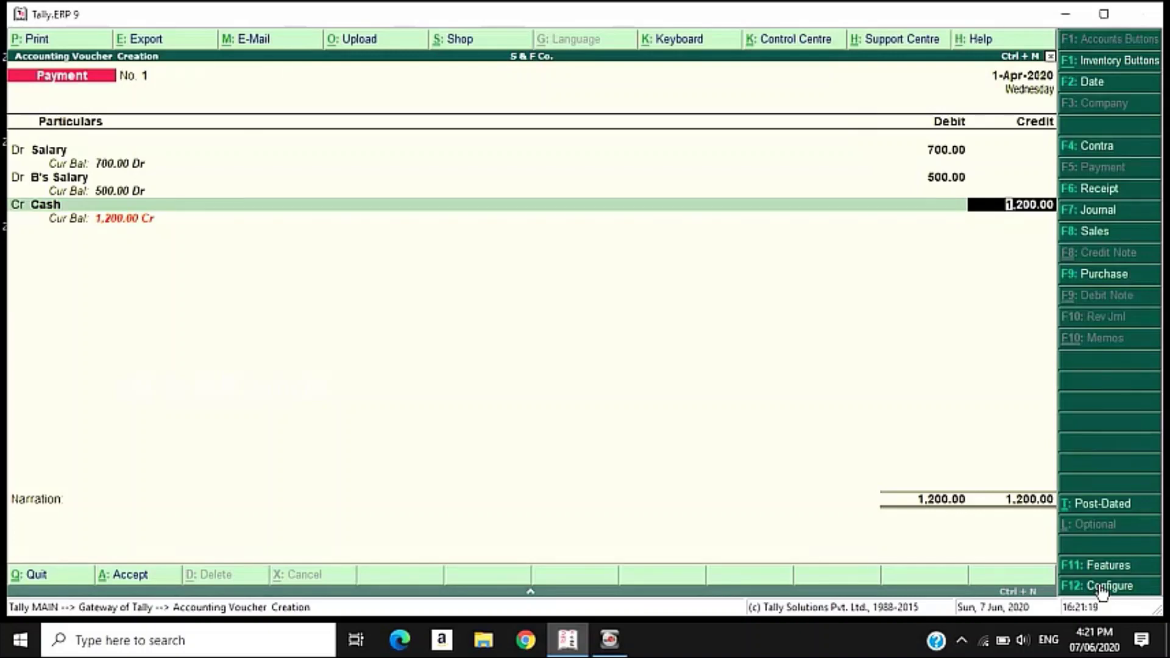
Review the payment voucher configuration options, close them unchanged and leave the payment voucher entry
click(1102, 589)
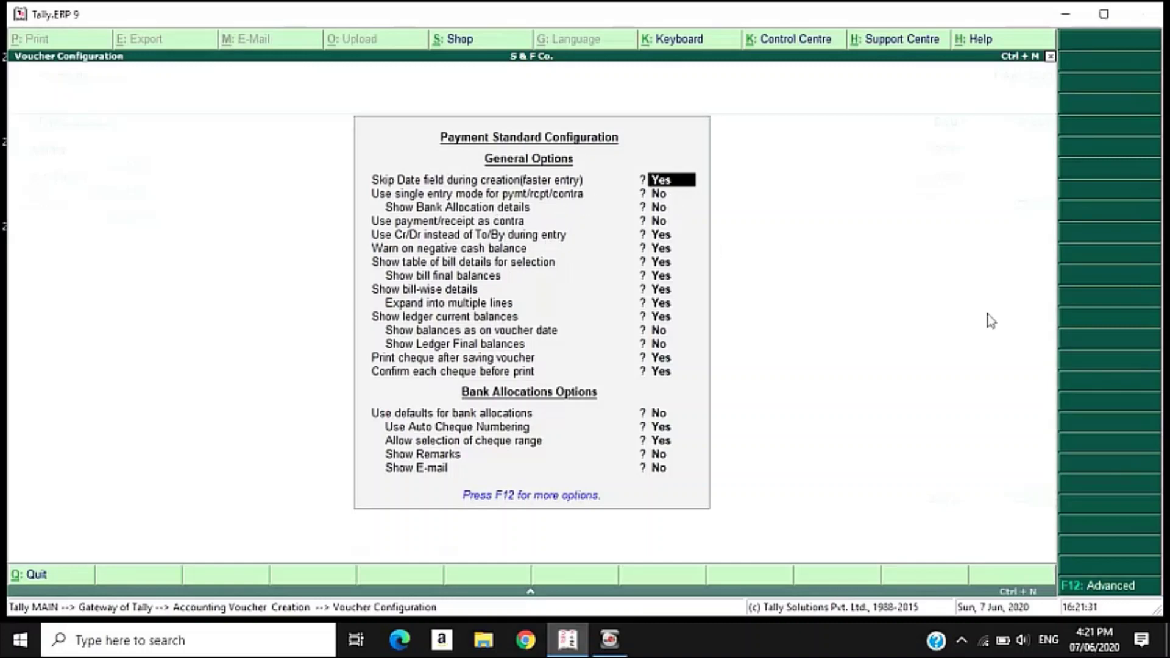
key(Escape)
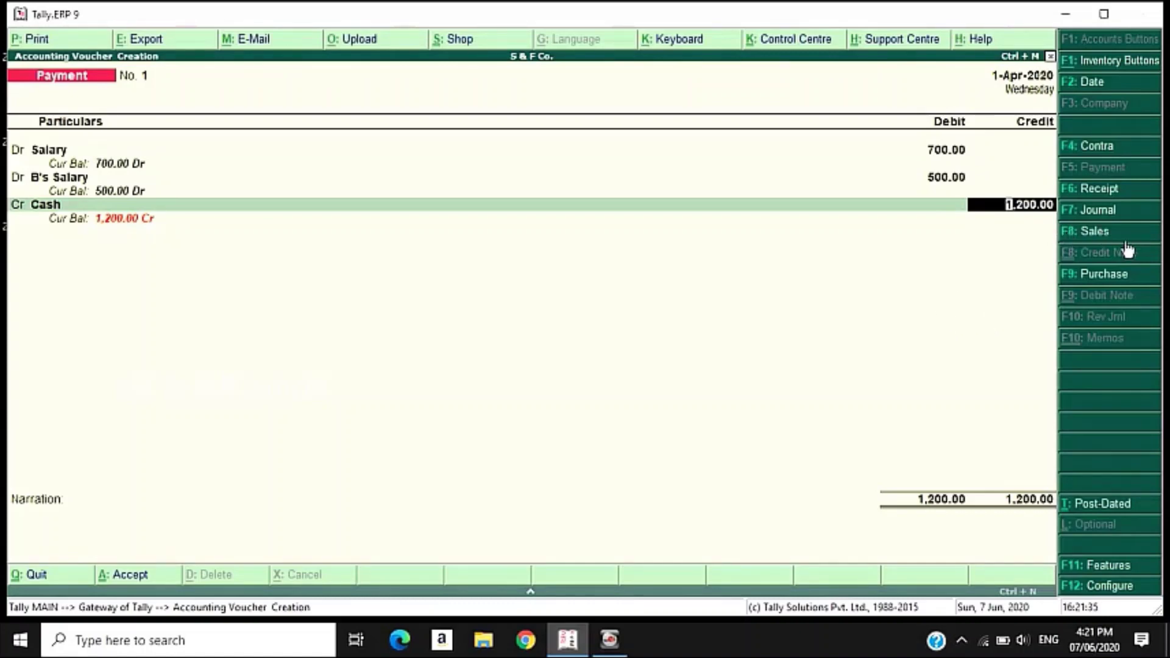
key(Escape)
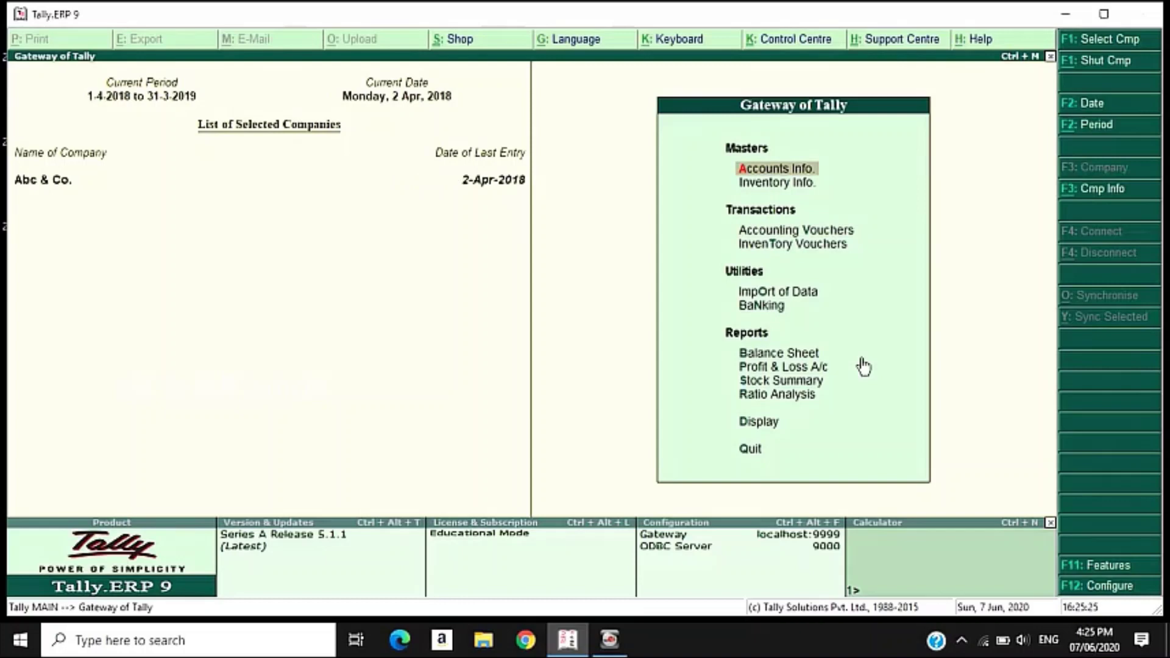
Open the Day Book of Abc & Co. from the display reports
click(770, 427)
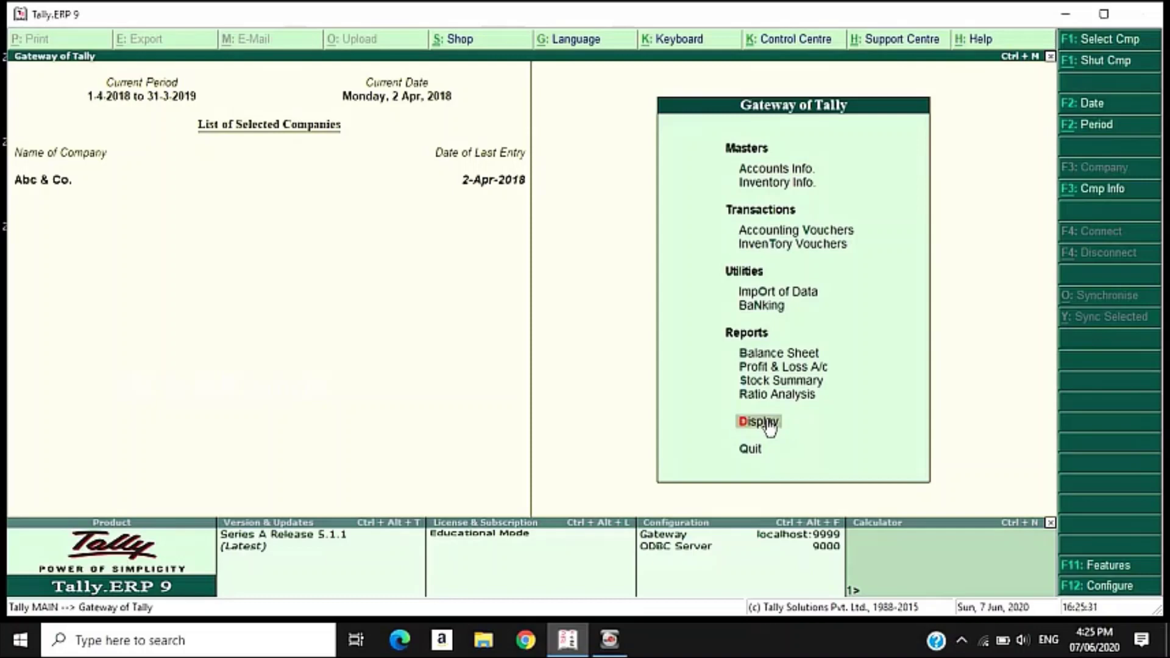
click(771, 427)
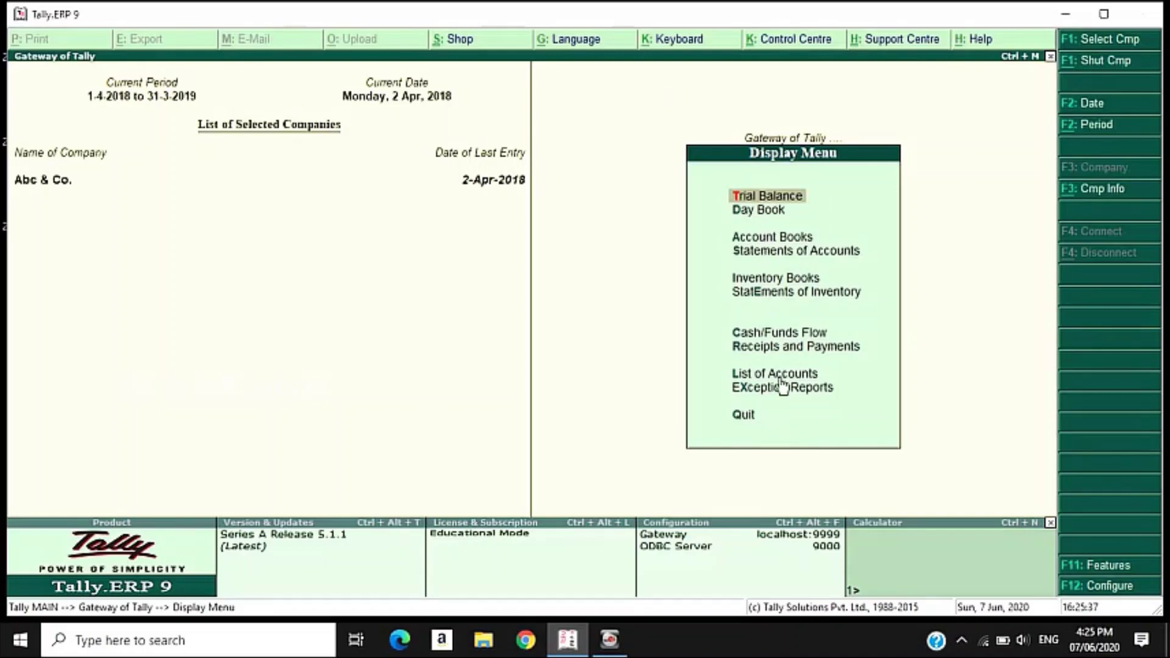
key(Down)
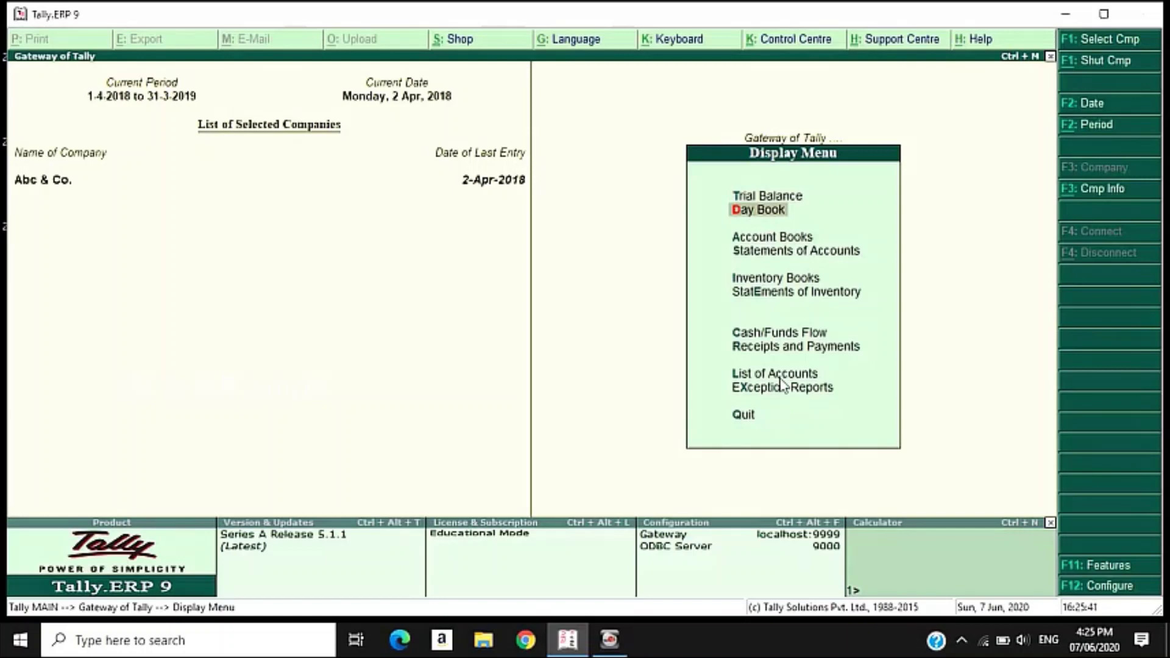
key(Return)
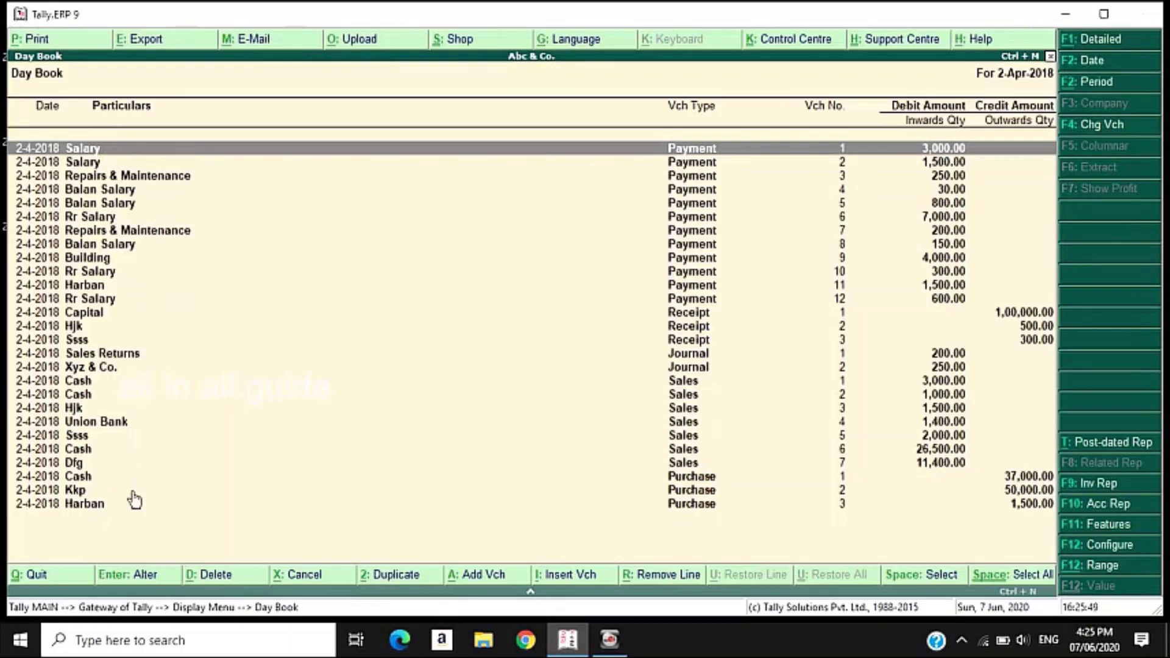
Delete payment voucher No. 10, the 300 Rr Salary entry, from the Day Book and close the report
key(Down)
key(Down)
key(Down)
key(Down)
key(Down)
key(Down)
key(Down)
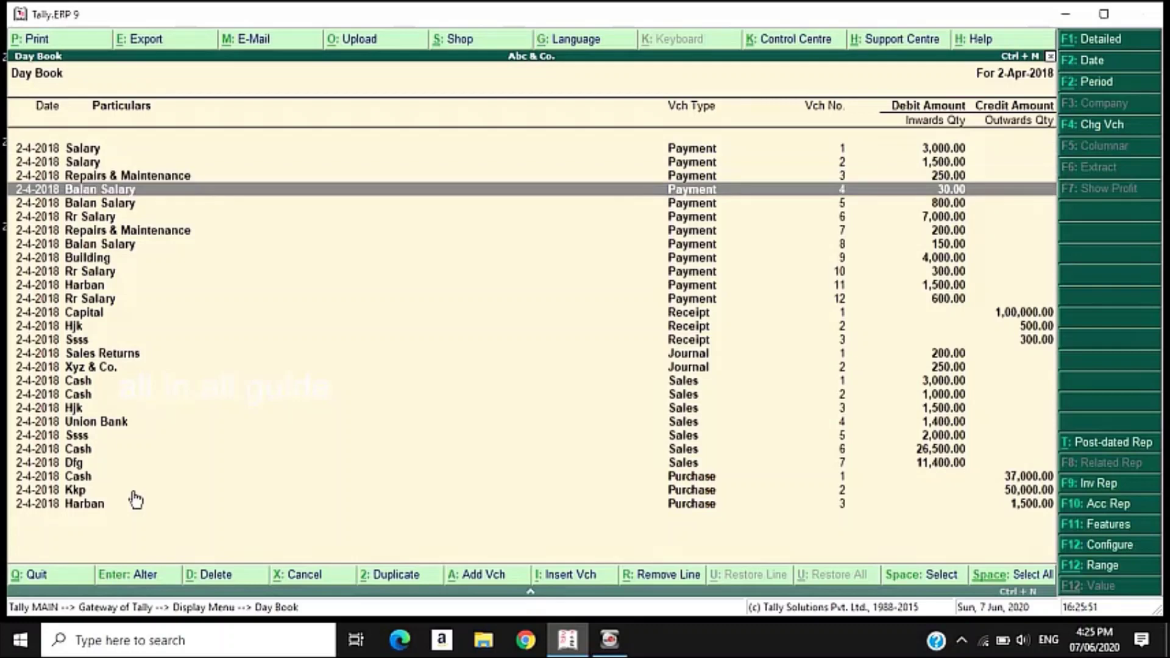
key(Down)
key(Down)
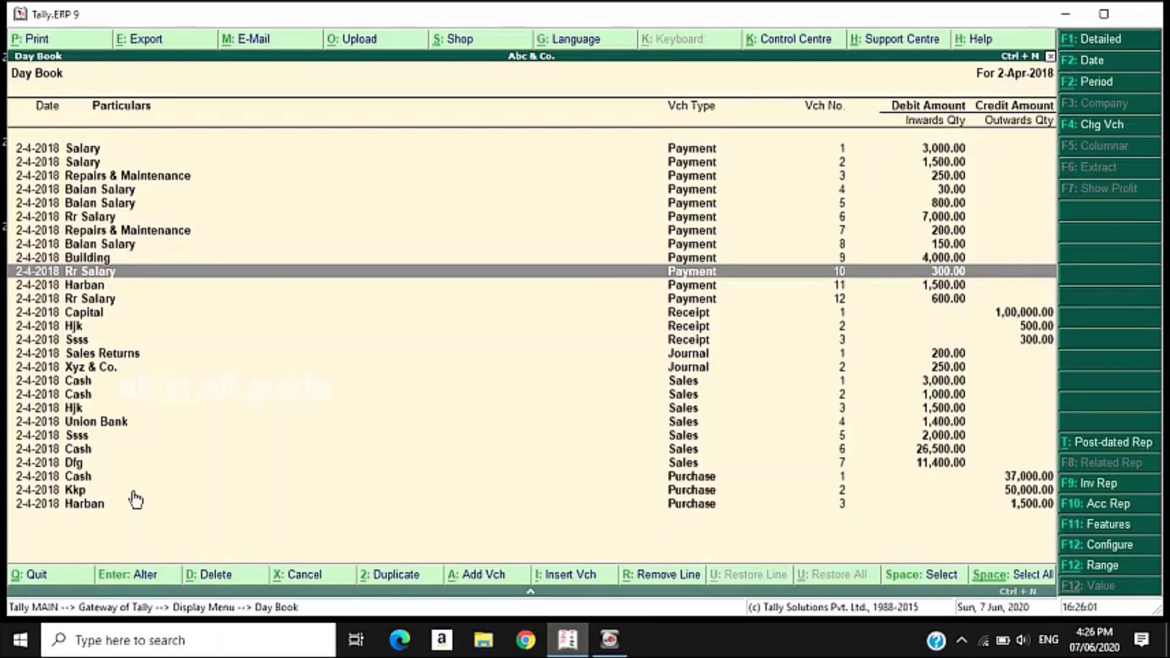
key(Return)
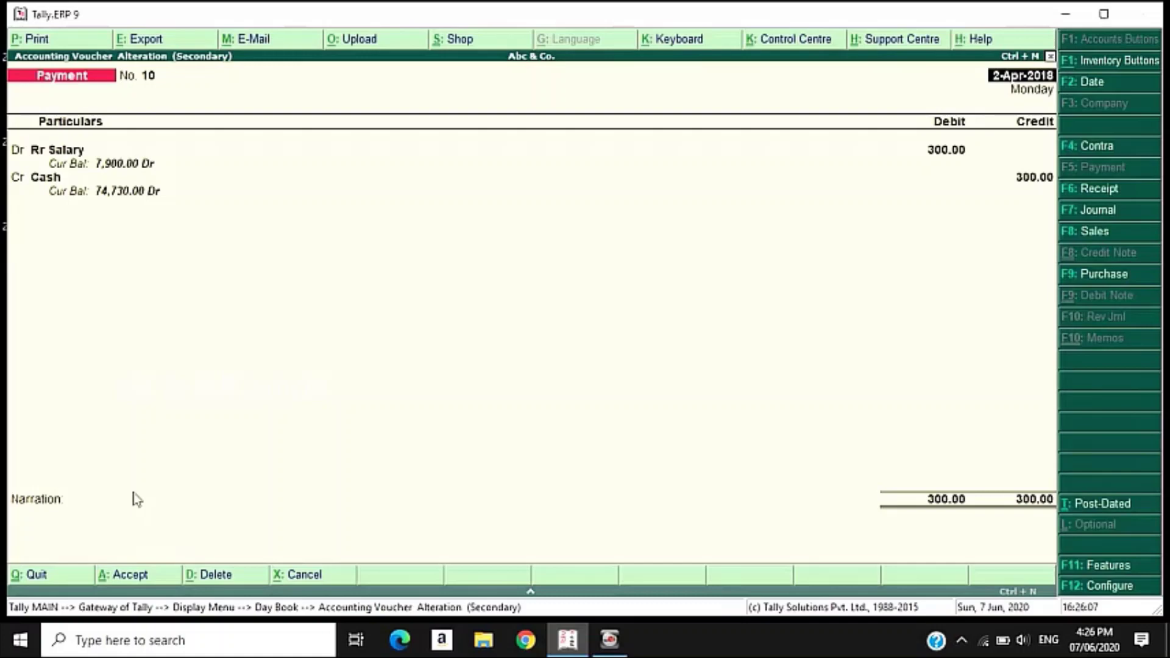
key(alt+d)
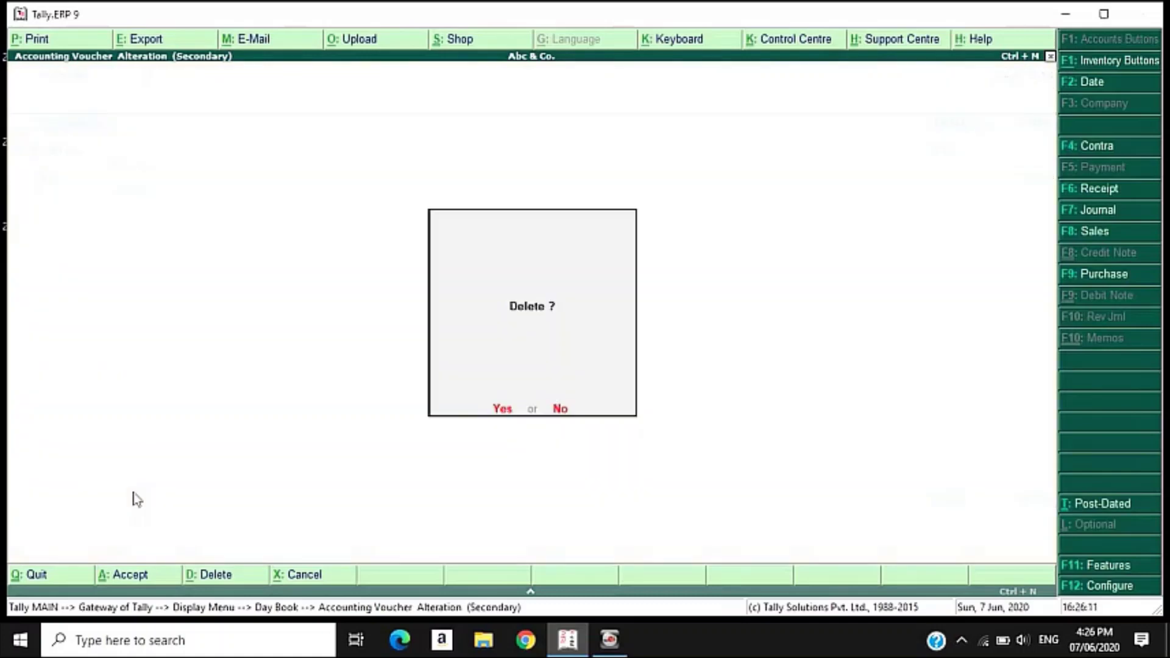
key(y)
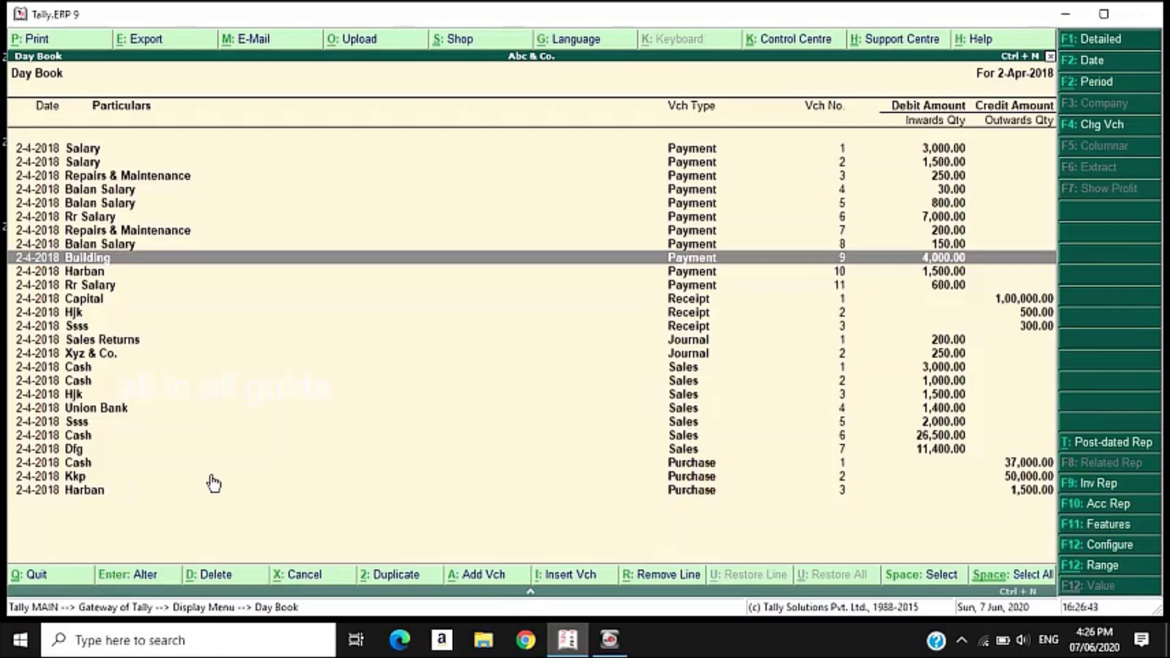
key(Escape)
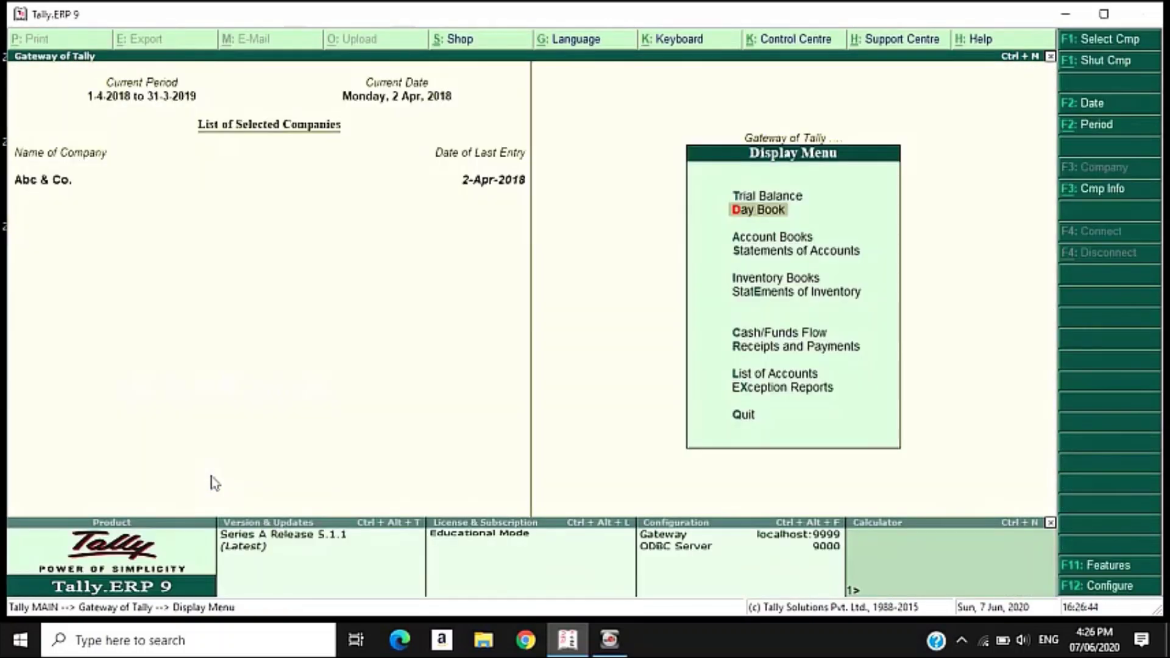
Bring up the ledger selection list in the account books of Abc & Co
key(Down)
key(Return)
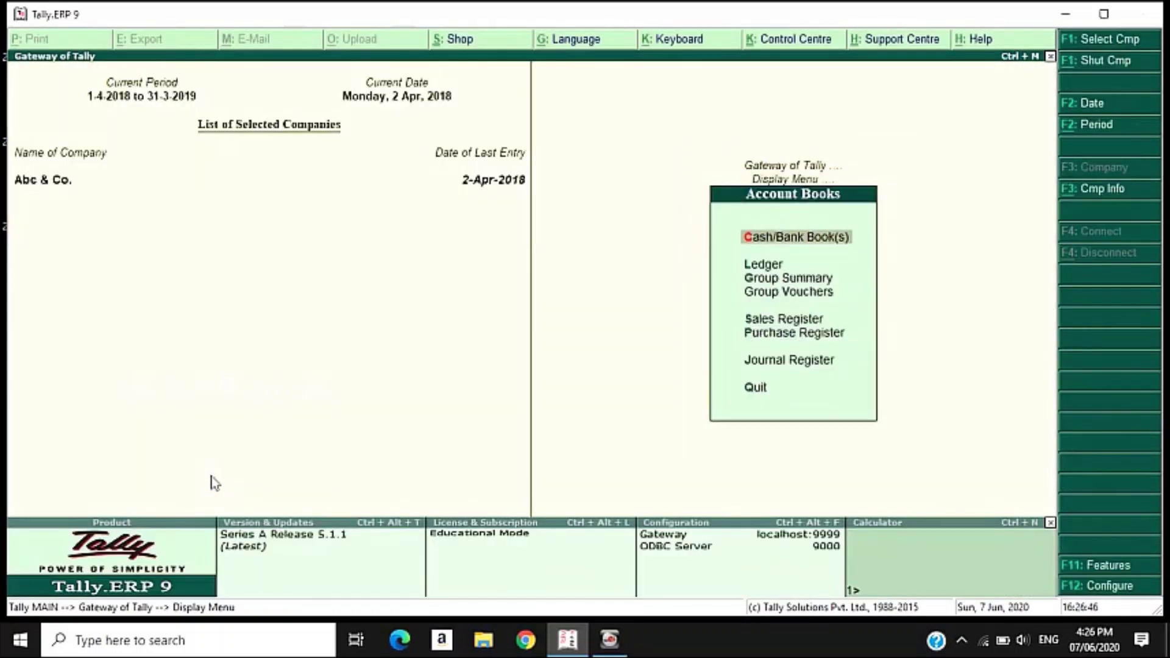
key(Down)
key(Return)
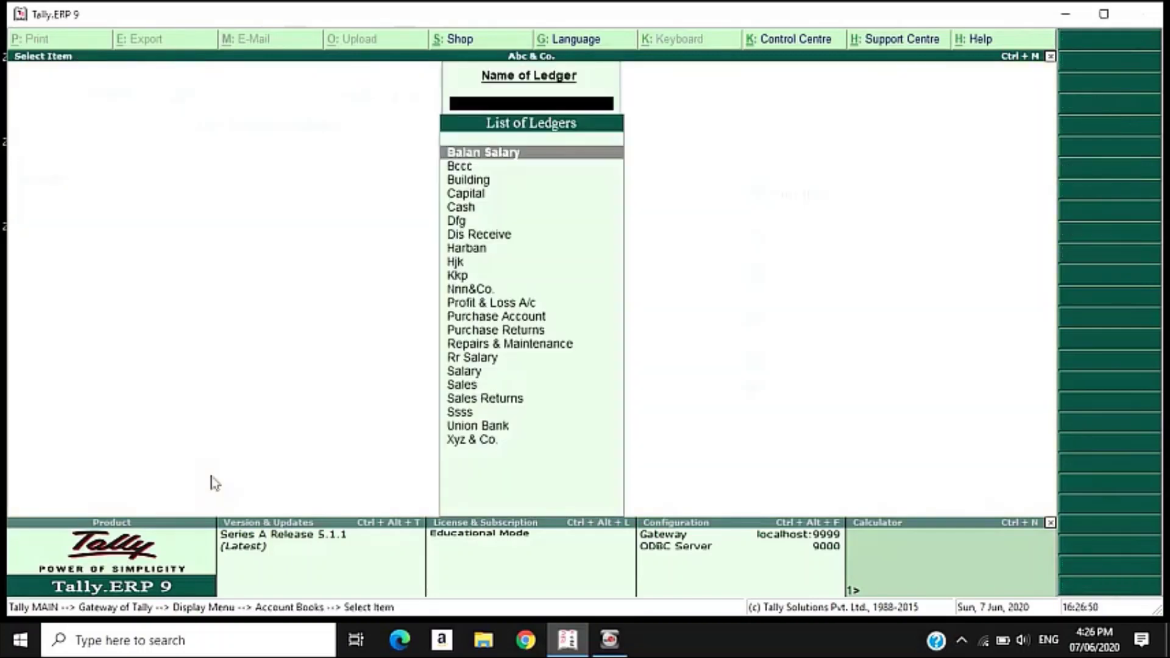
Open the ledger vouchers report for the Sales Returns ledger
key(Down)
key(Down)
key(Down)
key(Down)
key(Down)
key(Down)
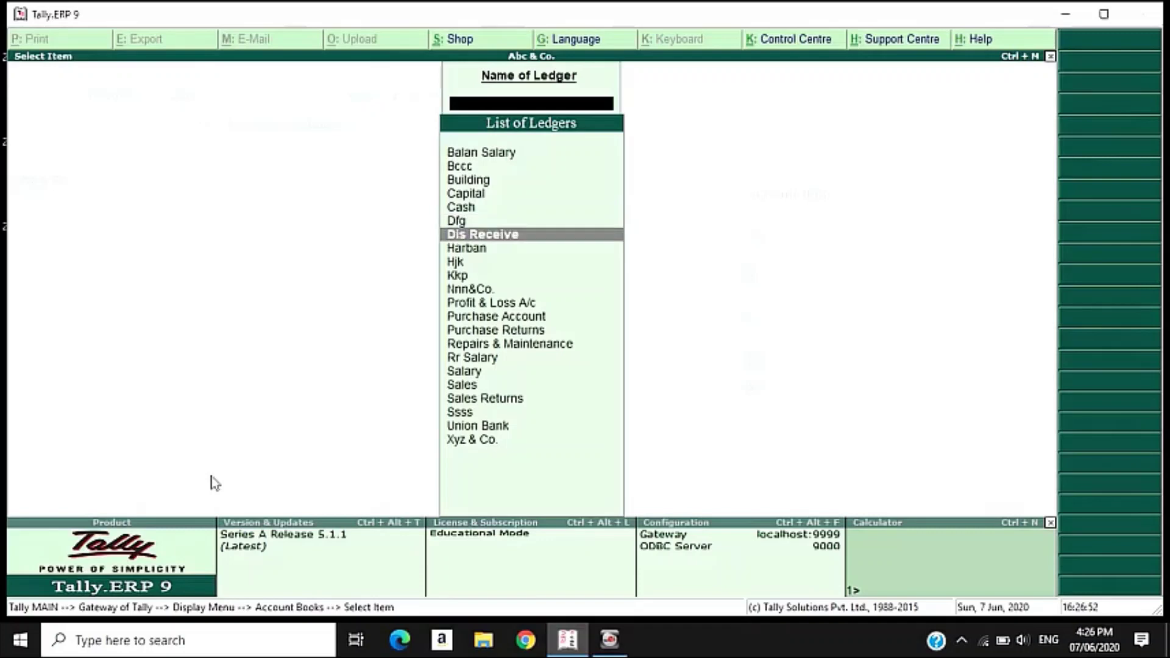
key(Down)
key(Down)
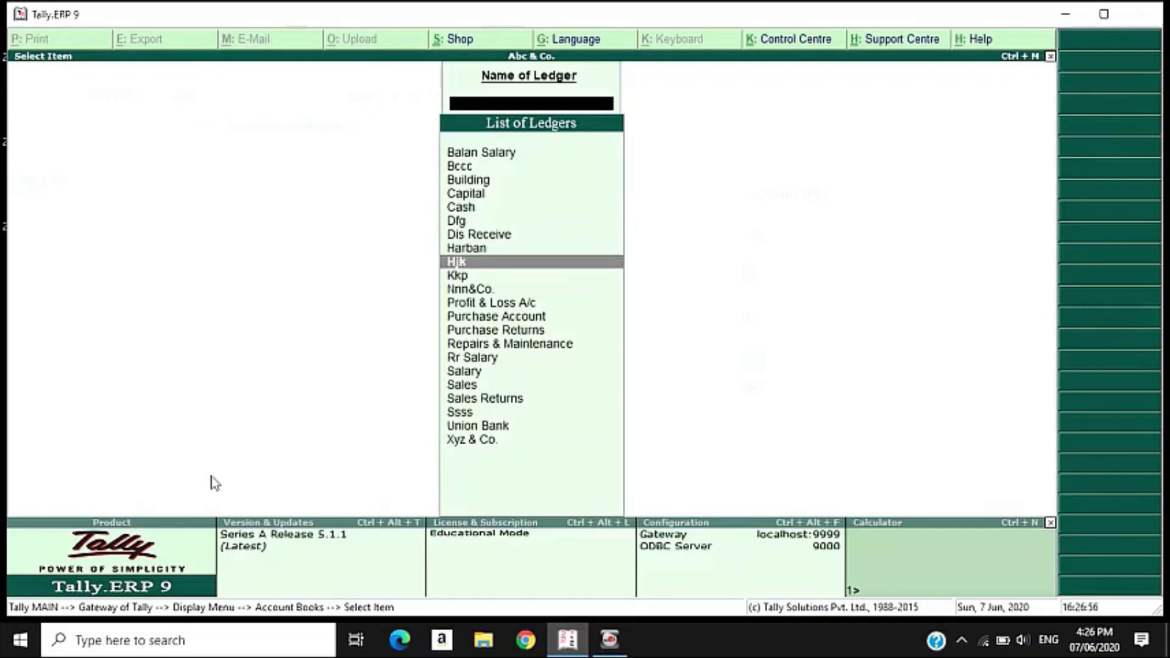
key(Down)
key(Down)
key(Down)
key(Down)
key(Down)
key(Down)
key(Down)
key(Down)
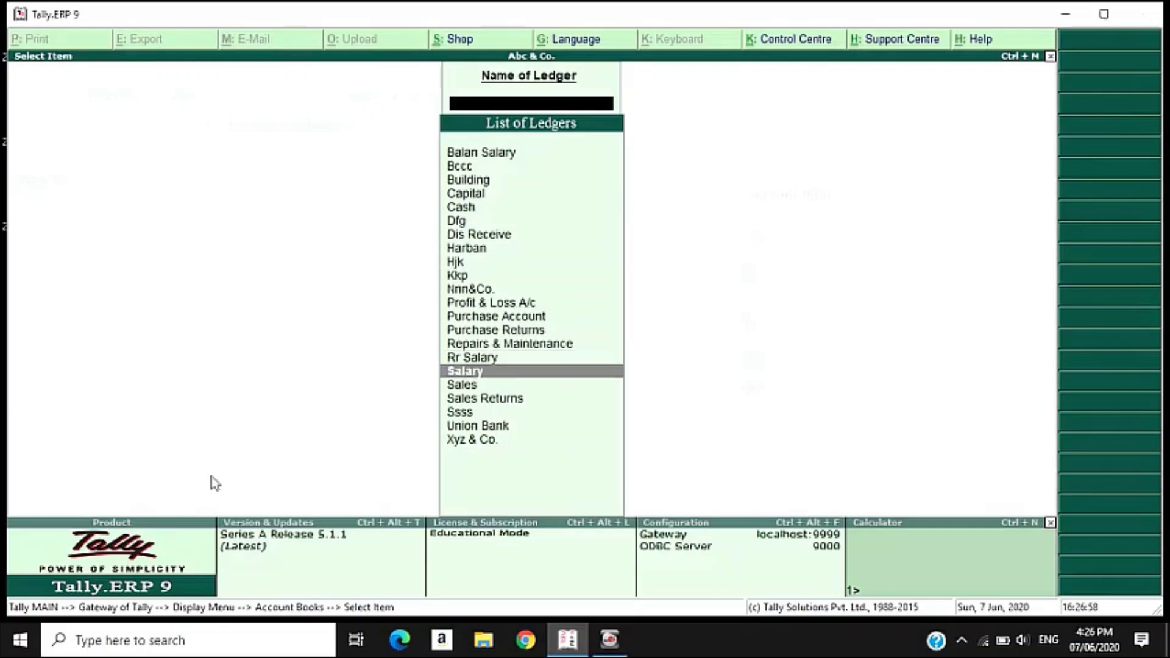
key(Down)
key(Down)
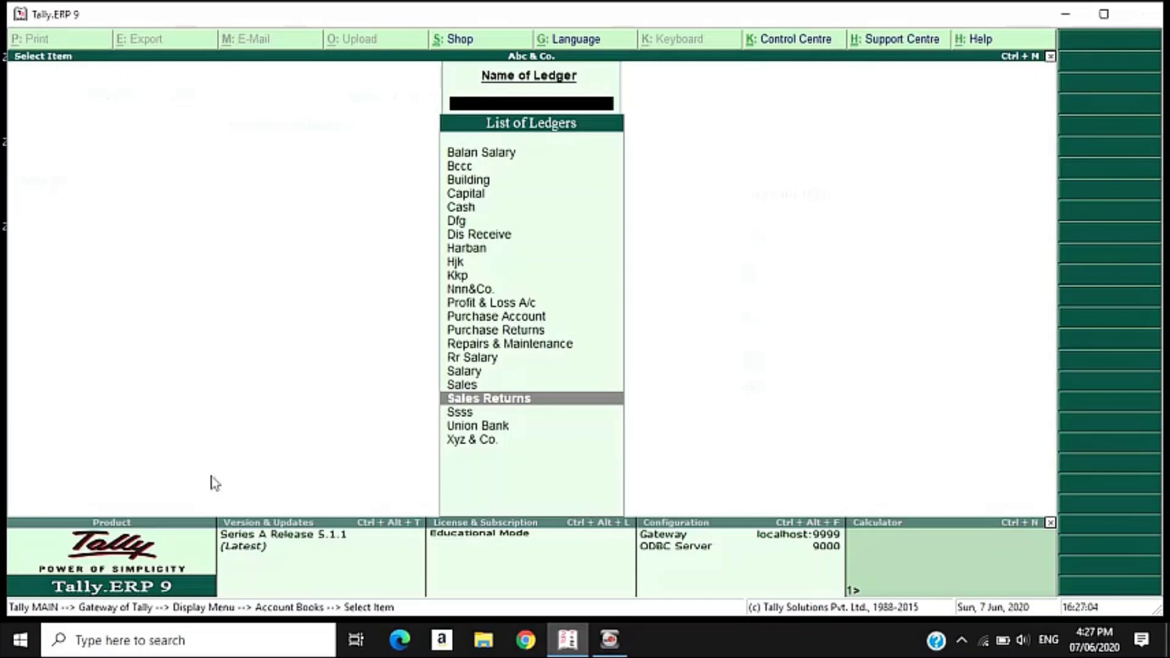
key(Return)
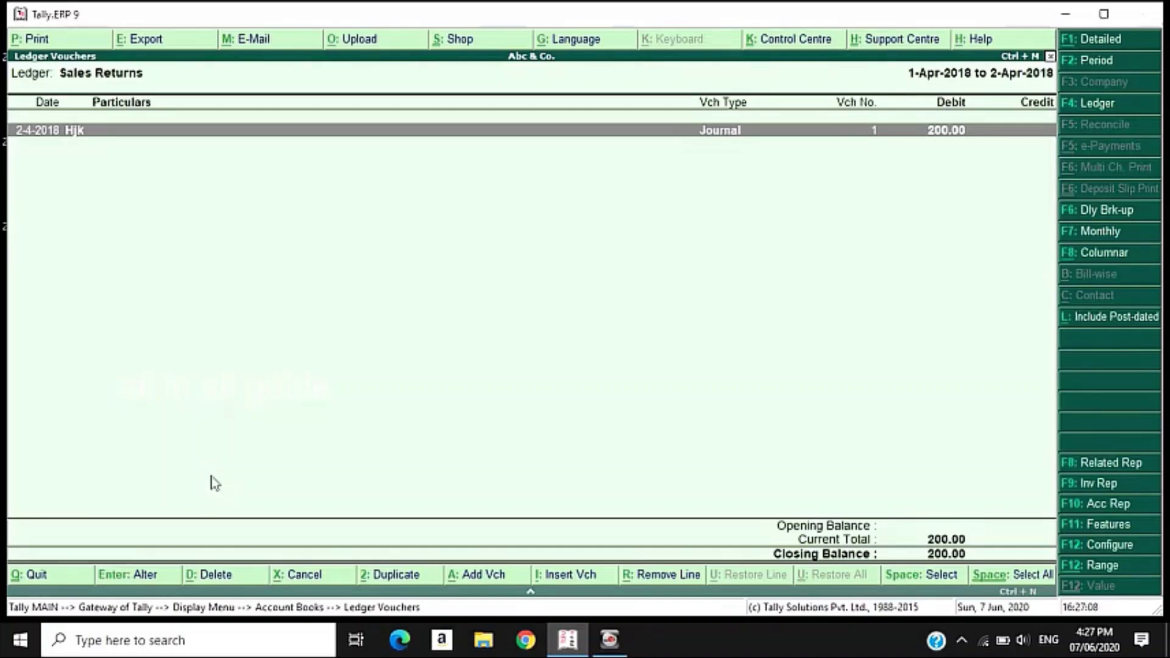
Delete journal voucher No. 1 from the Sales Returns ledger and return to the Gateway of Tally
key(Return)
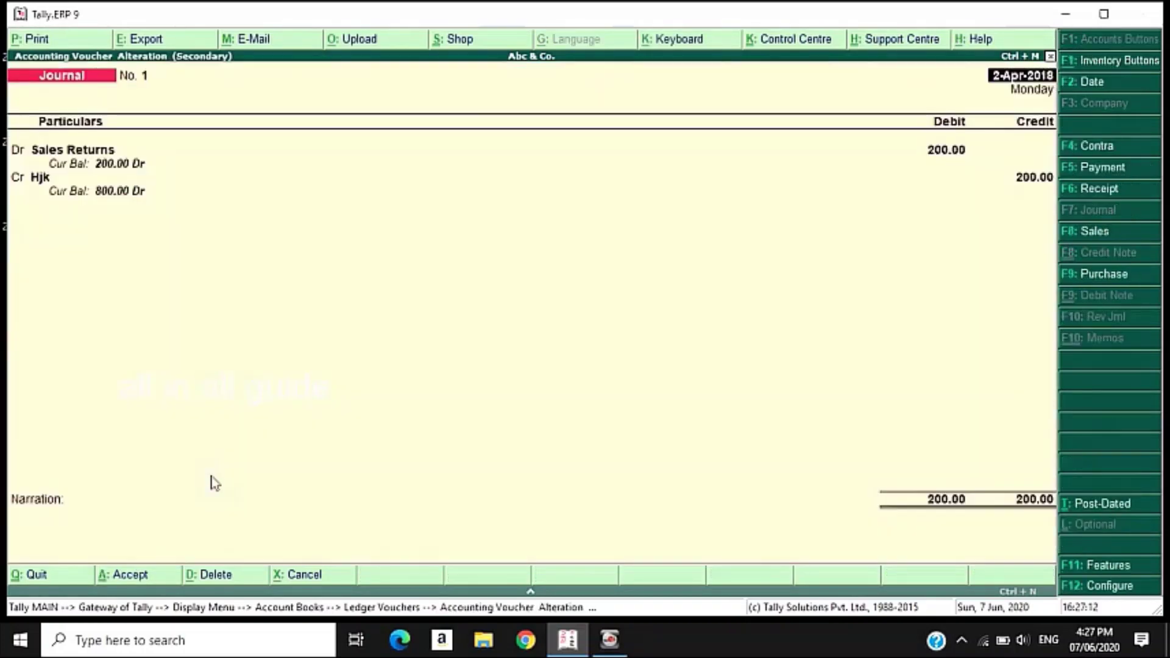
key(alt+d)
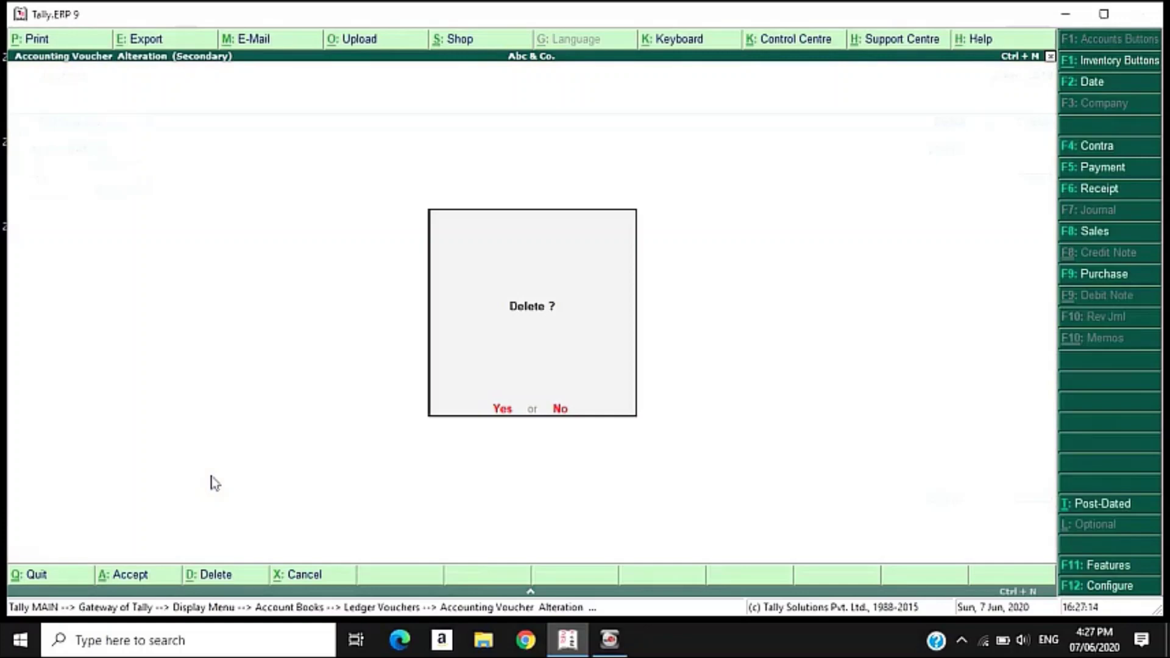
key(y)
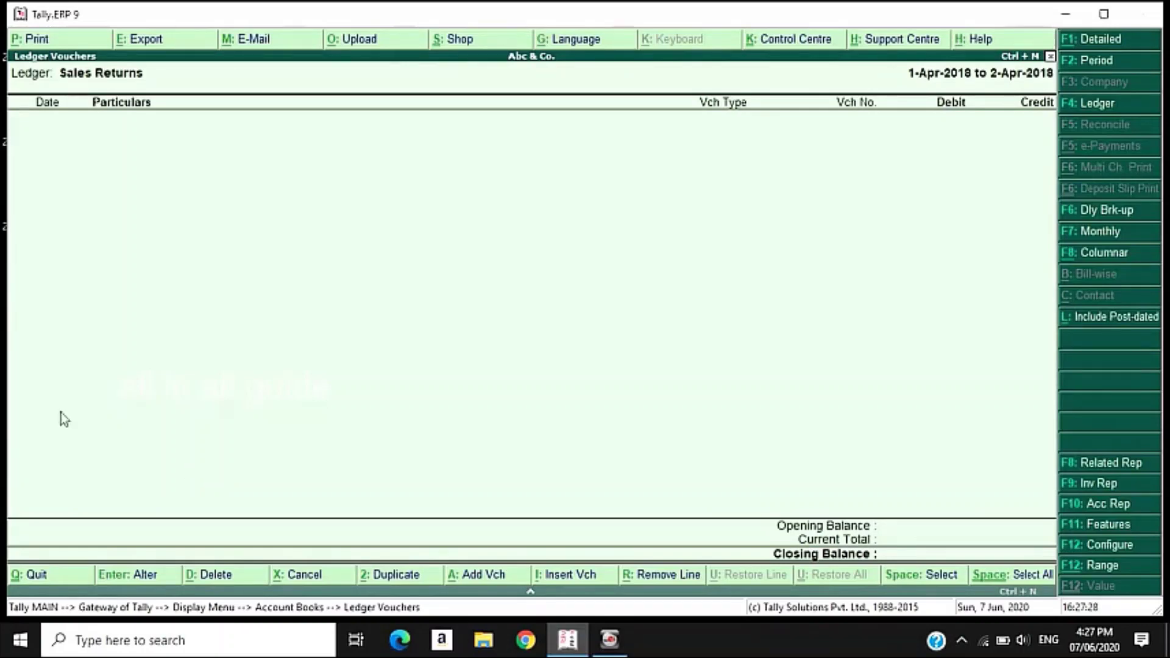
key(Escape)
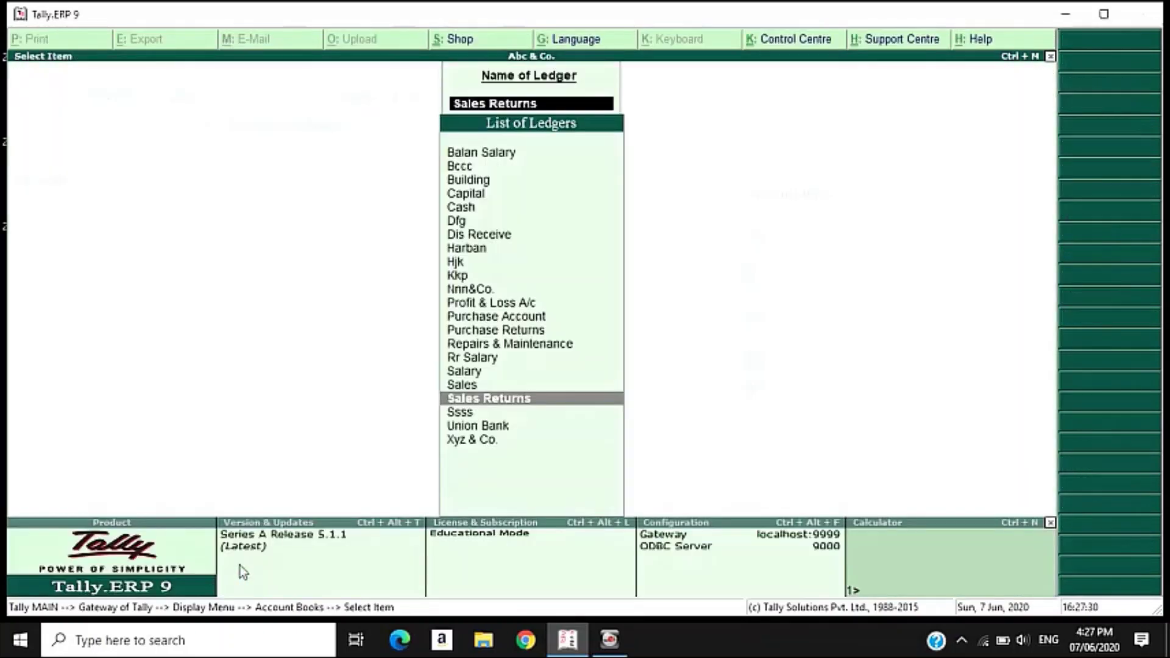
key(Escape)
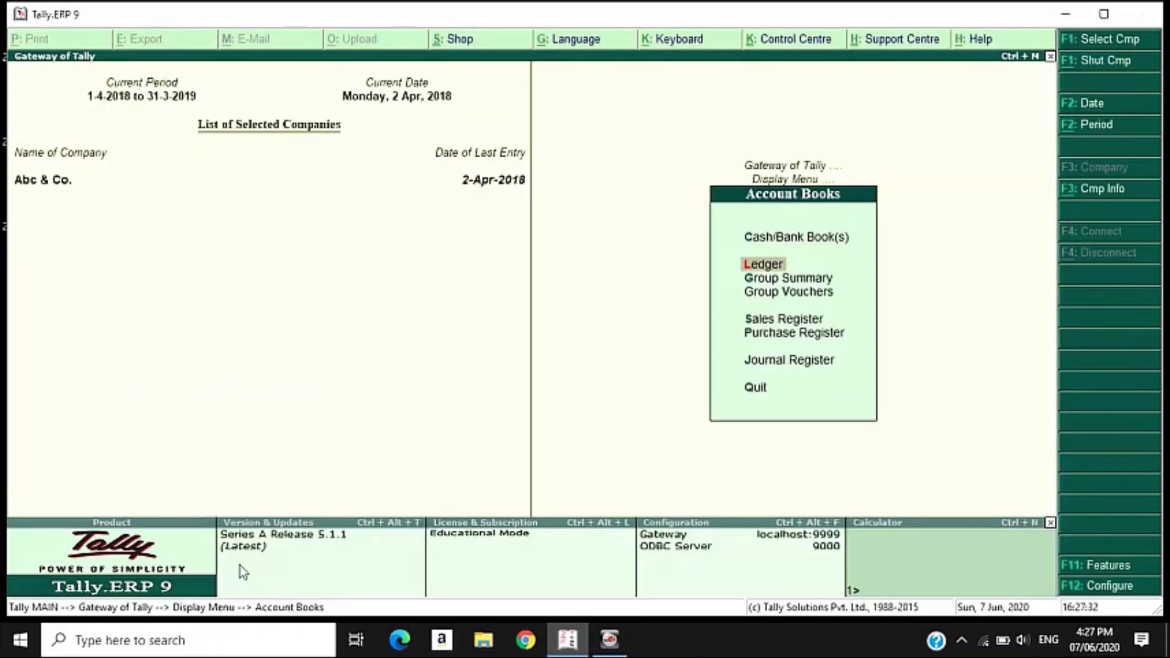
key(Escape)
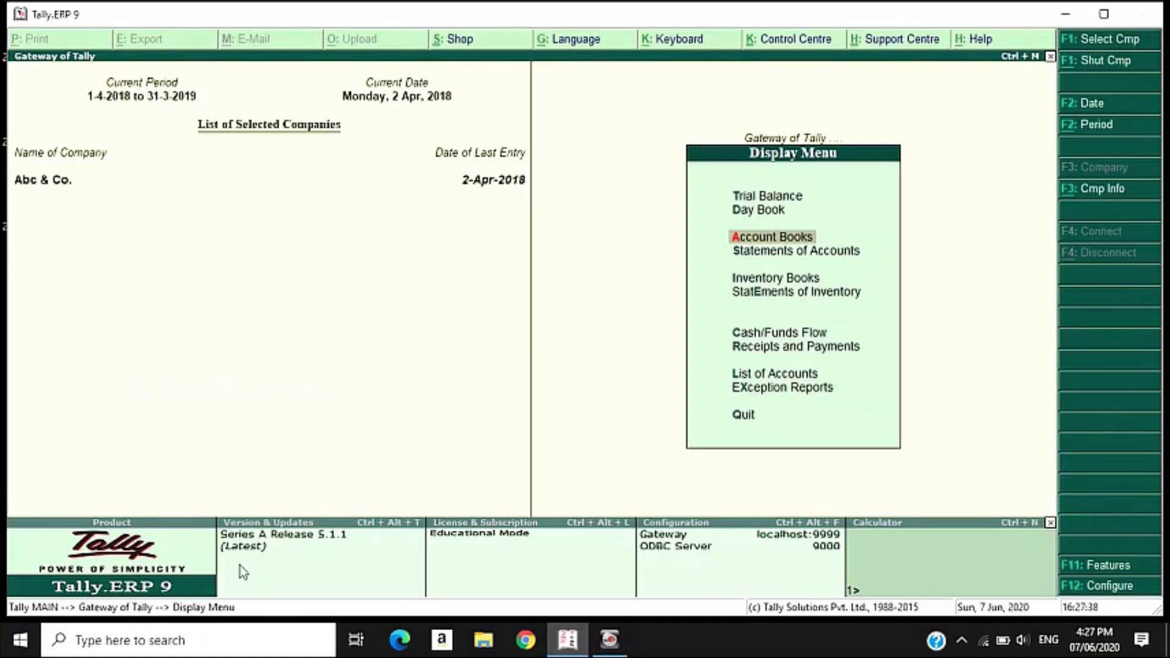
key(Escape)
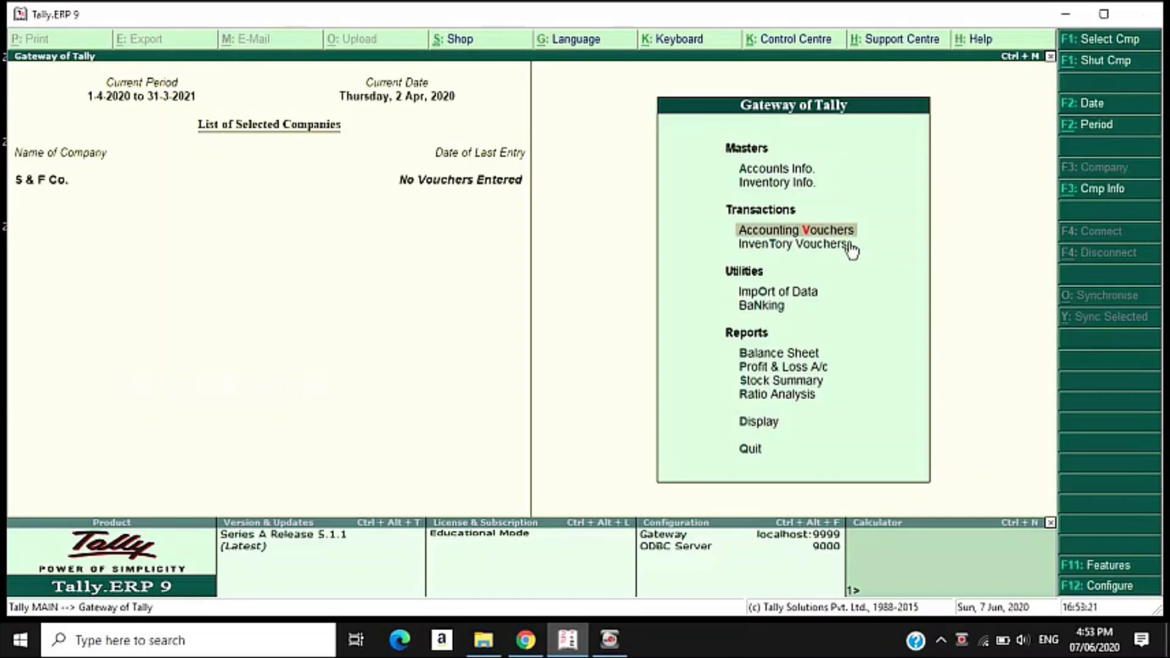
Start a receipt voucher for S & F Co. with the voucher date set to 2-4-2020
click(824, 236)
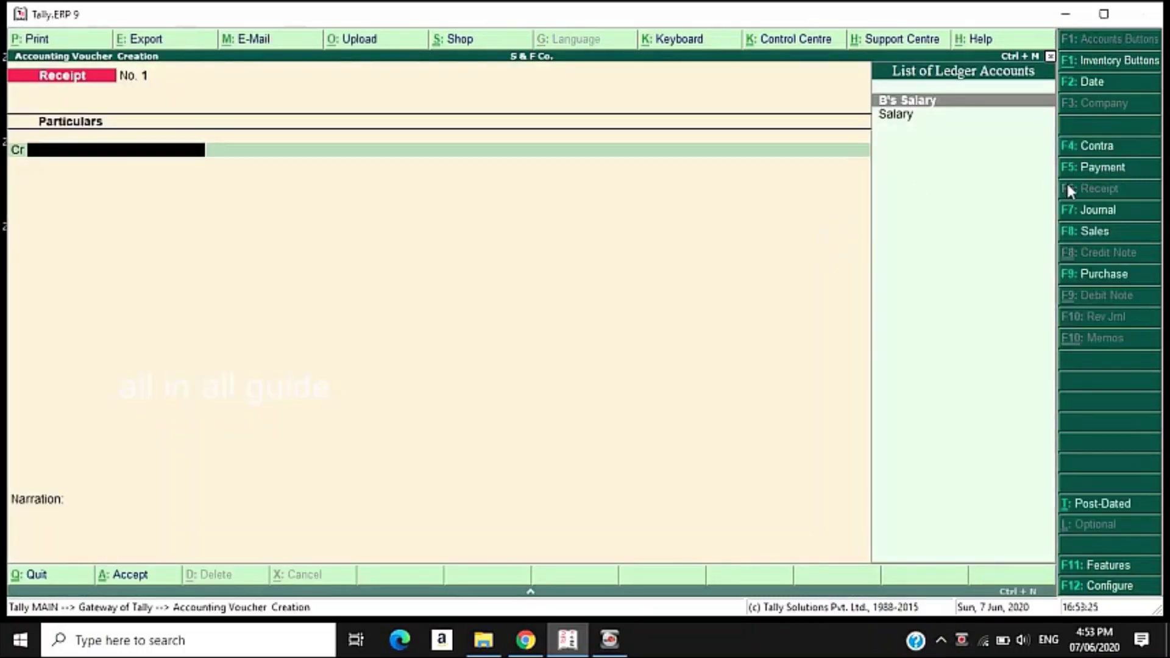
click(1109, 84)
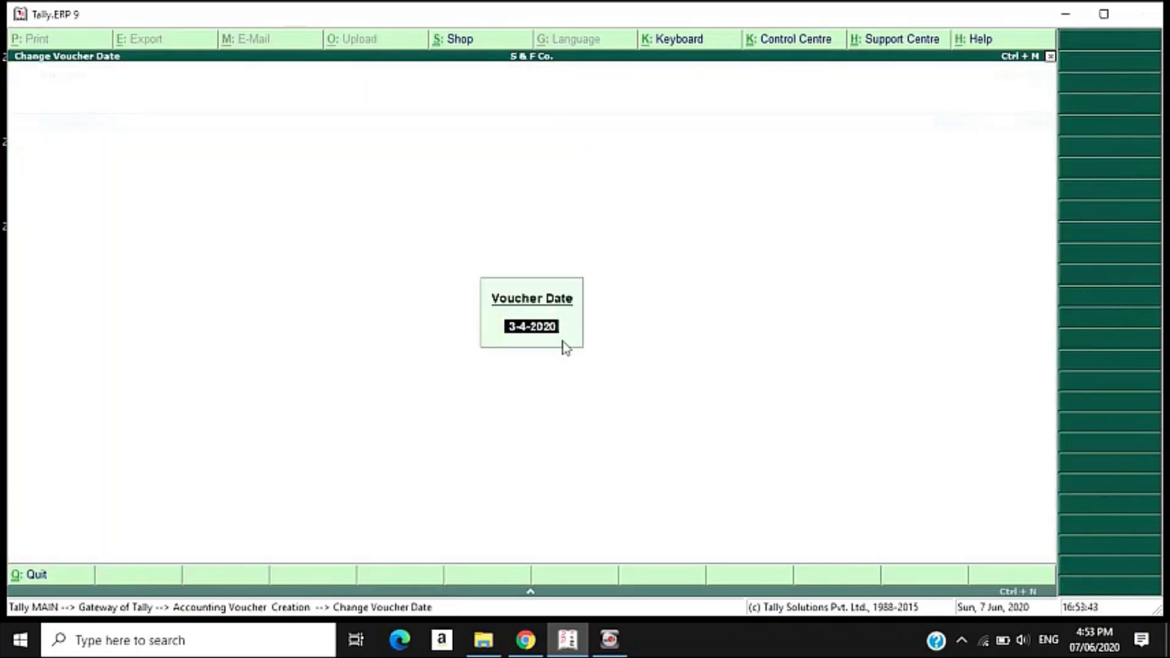
text(2-4-2020)
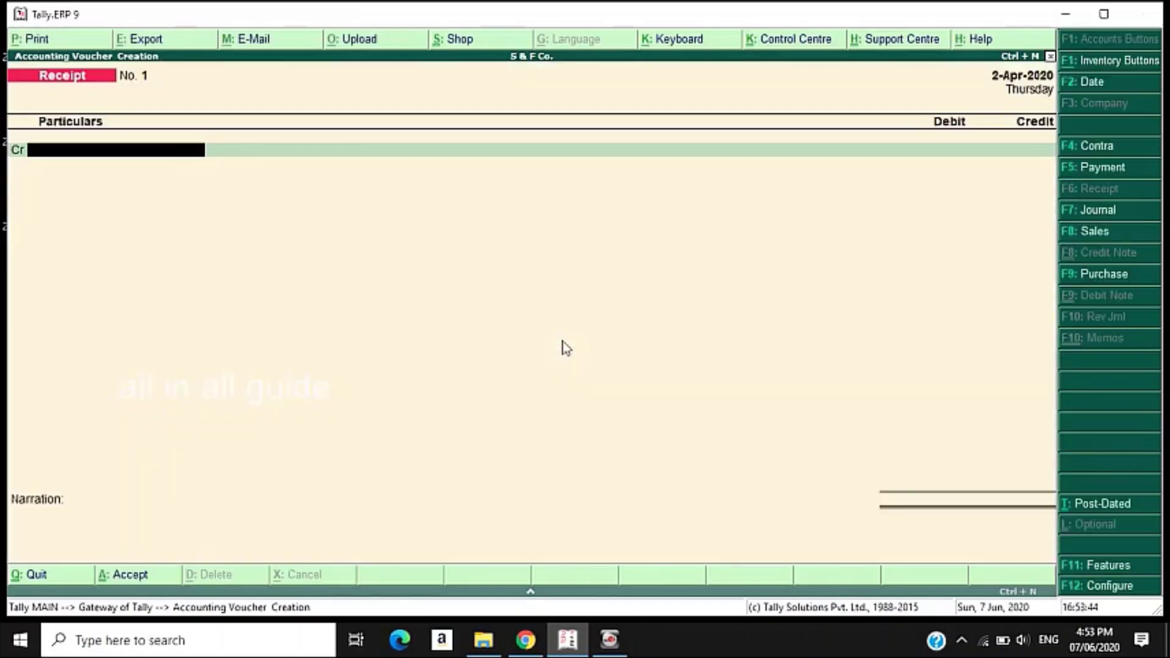
key(Return)
click(1090, 168)
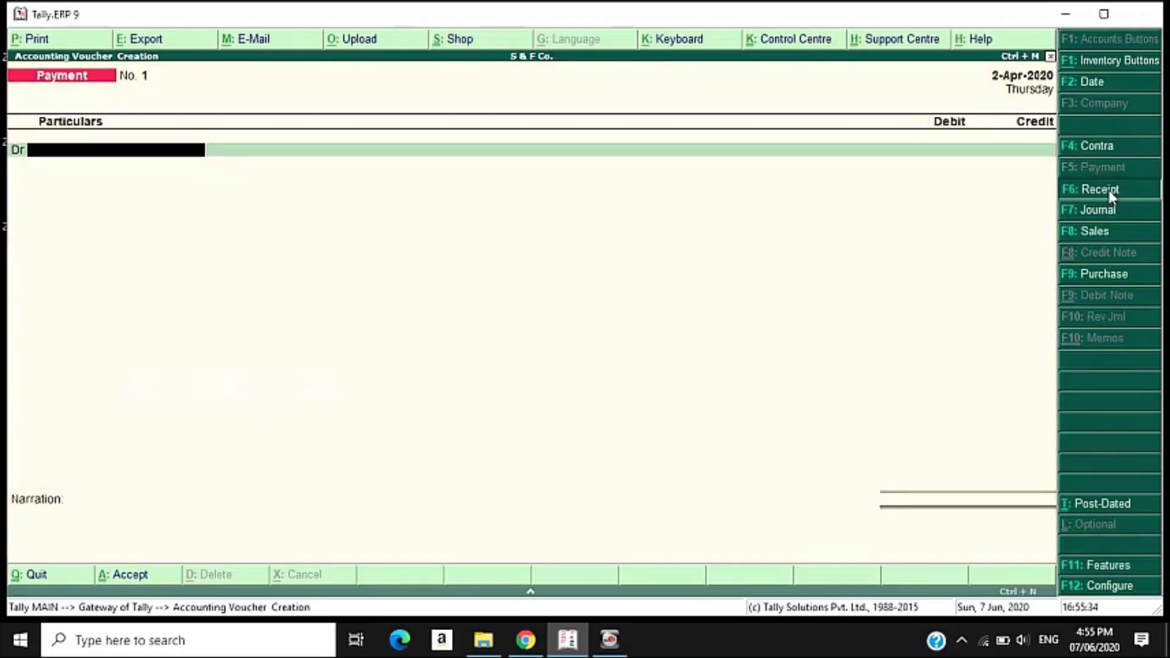
click(1109, 191)
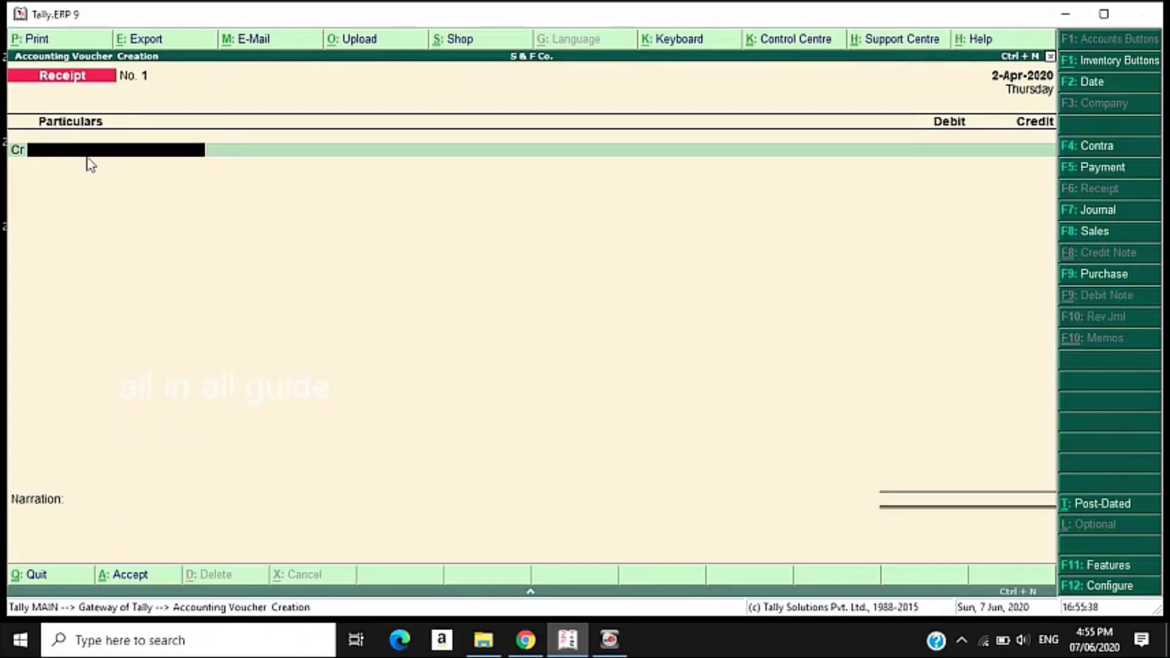
Create a ledger named Capital under the Capital Account group from the receipt's credit line, keeping the default mailing details
key(alt+c)
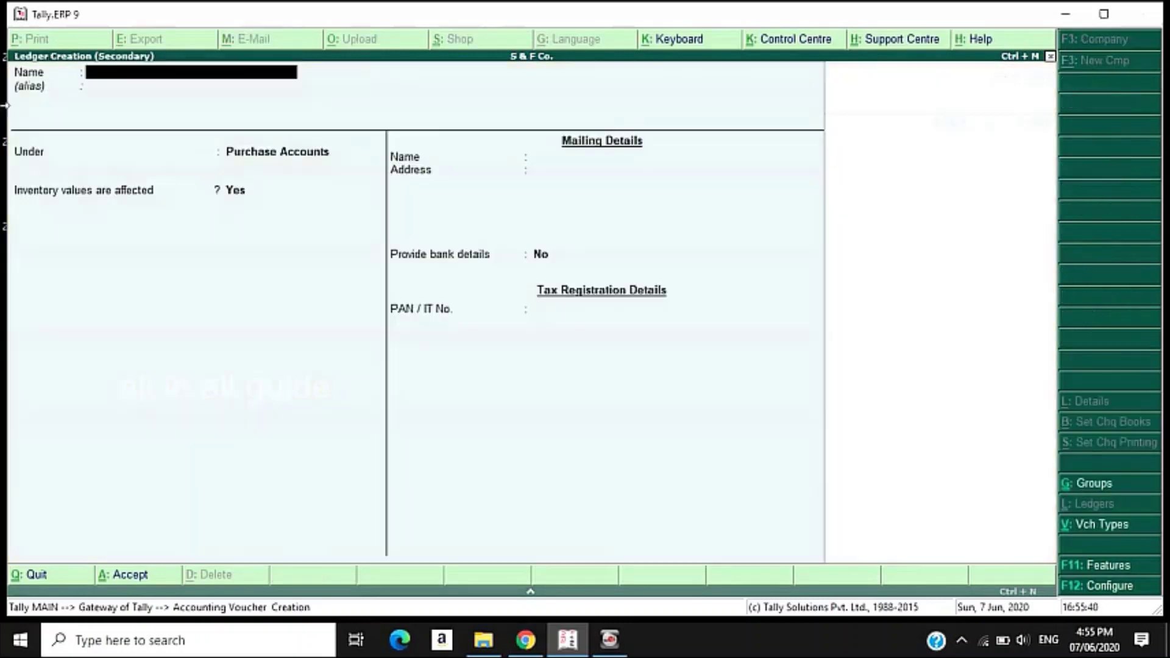
text(Ca)
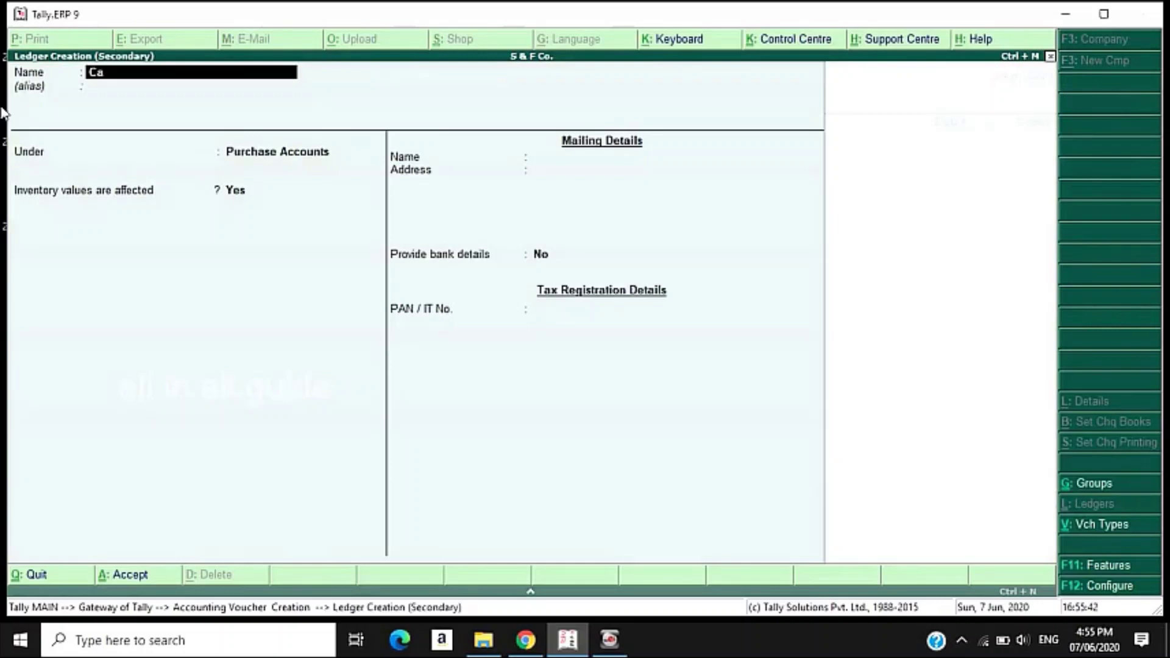
text(pital)
key(Return)
key(Return)
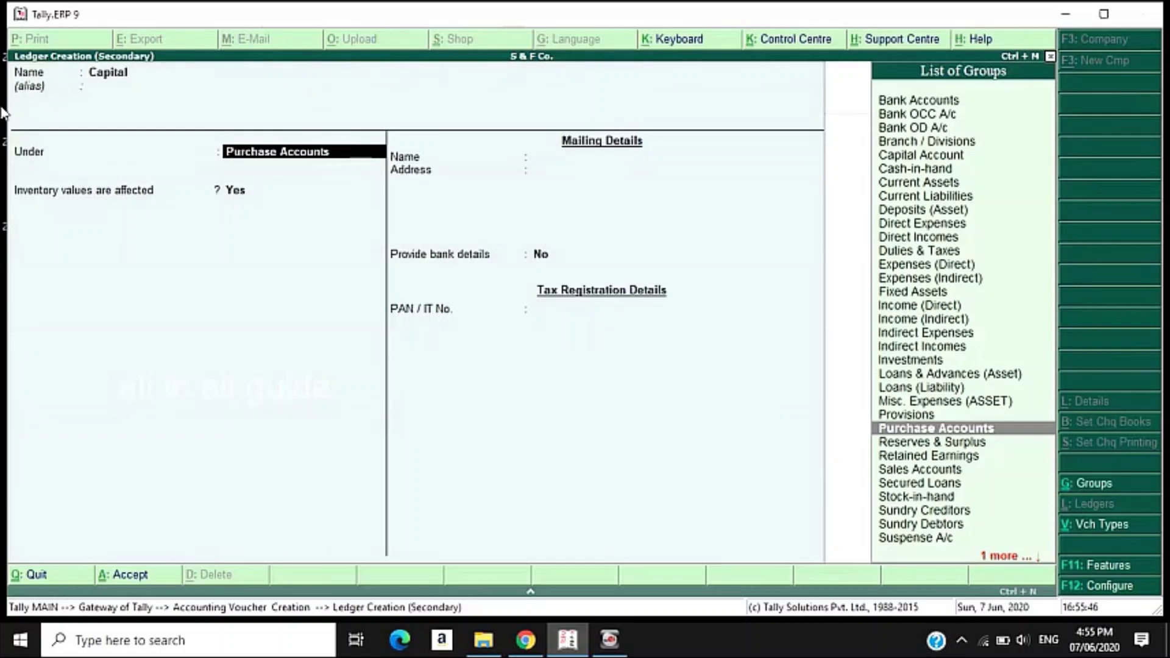
text(Ca)
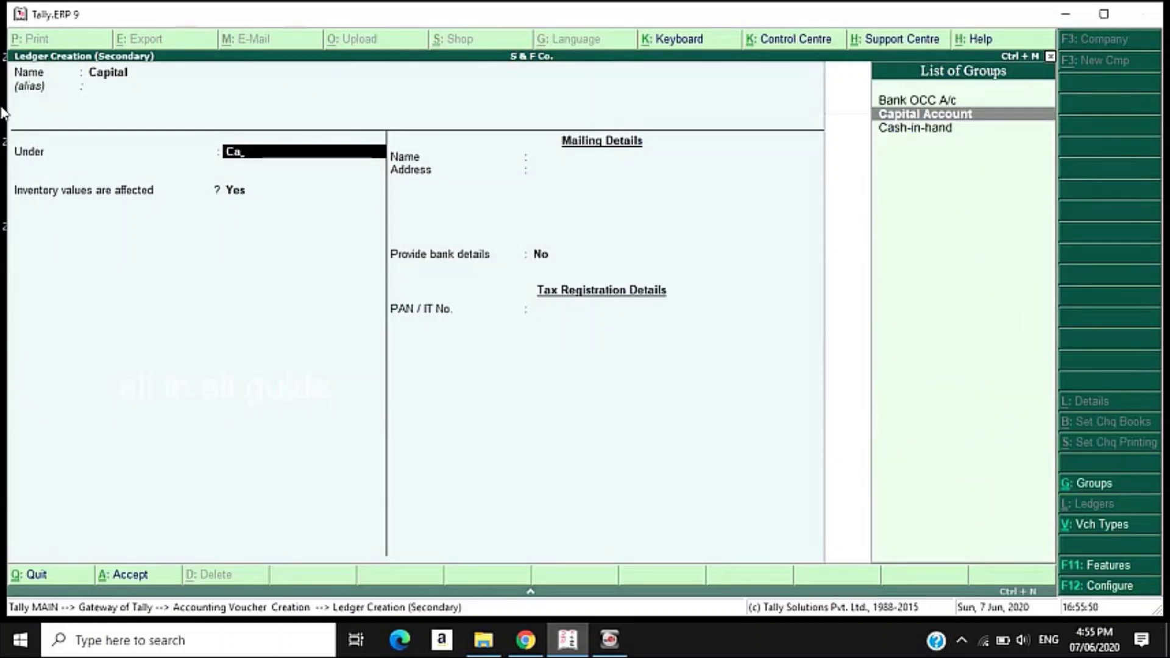
key(Return)
key(Return)
key(Return)
key(Return)
key(Return)
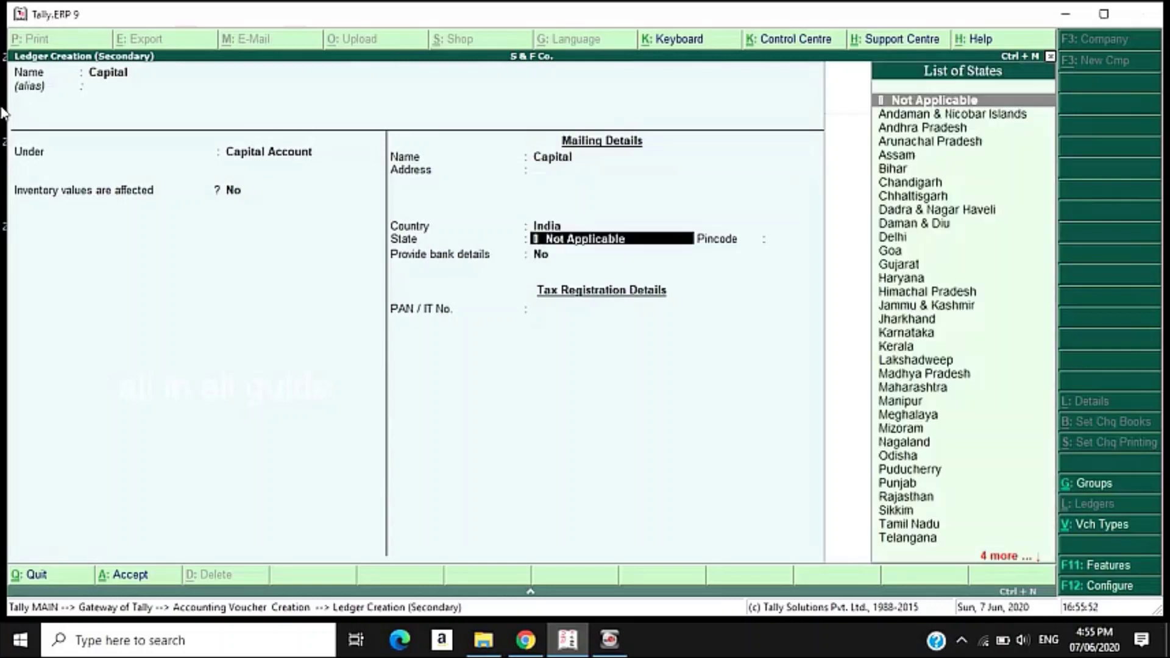
key(Return)
key(Return)
key(Return)
key(Return)
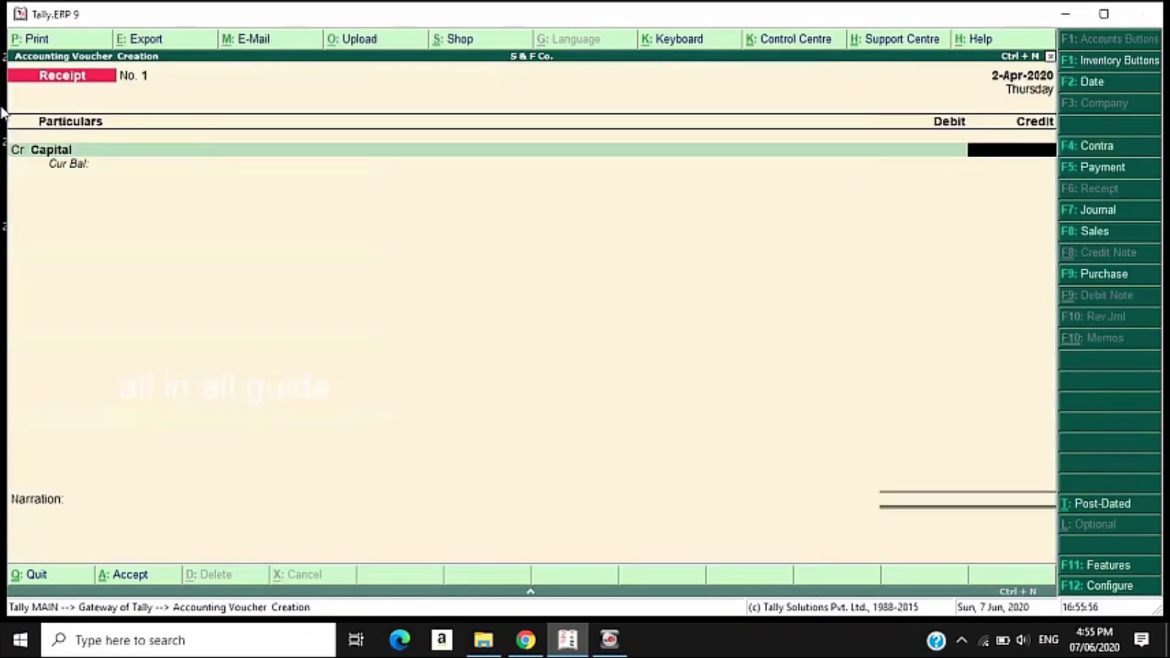
Credit the Capital ledger with 100000 in the receipt voucher
text(10000)
text(0)
key(Return)
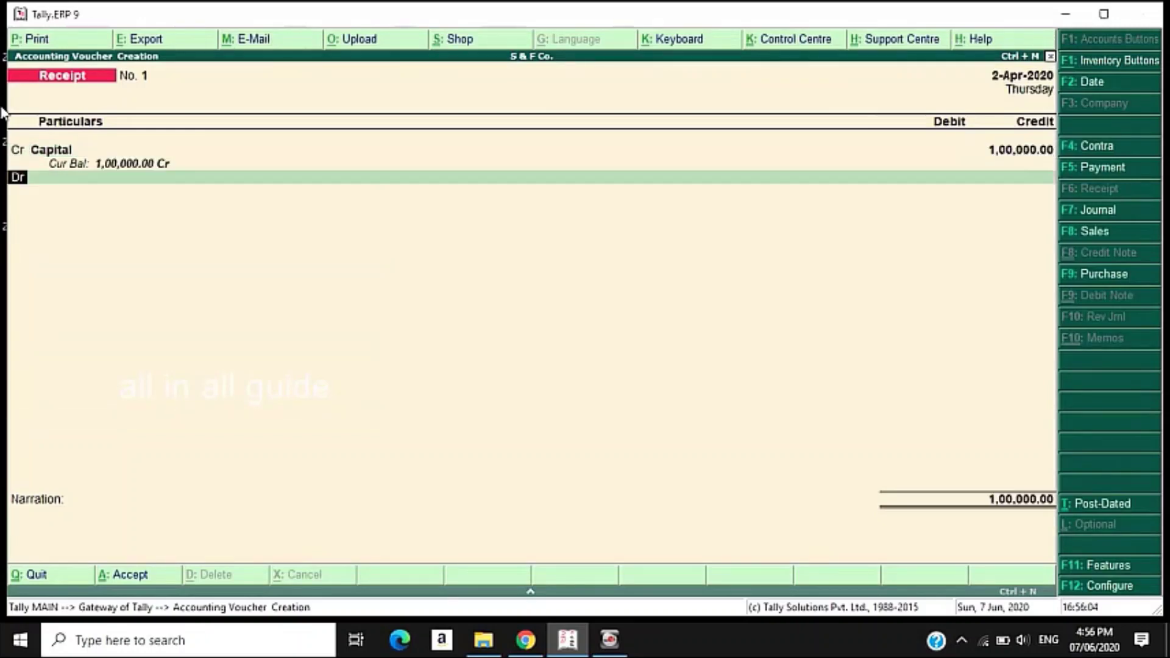
Debit the balancing amount to Cash and save the receipt voucher without a narration
key(Return)
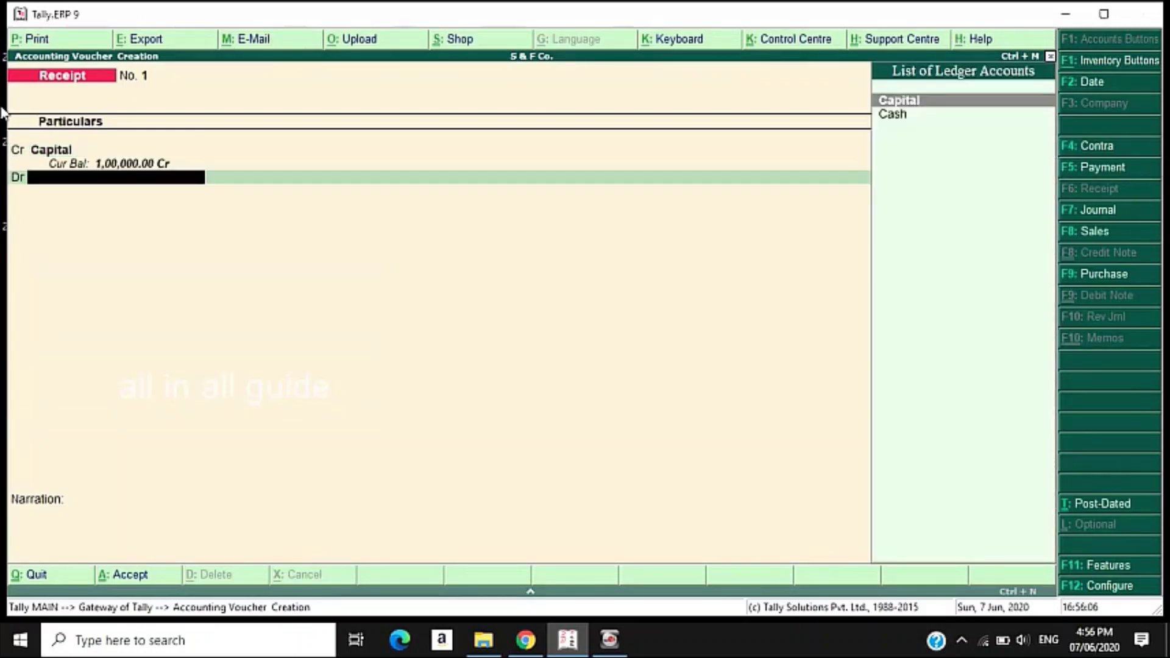
key(Down)
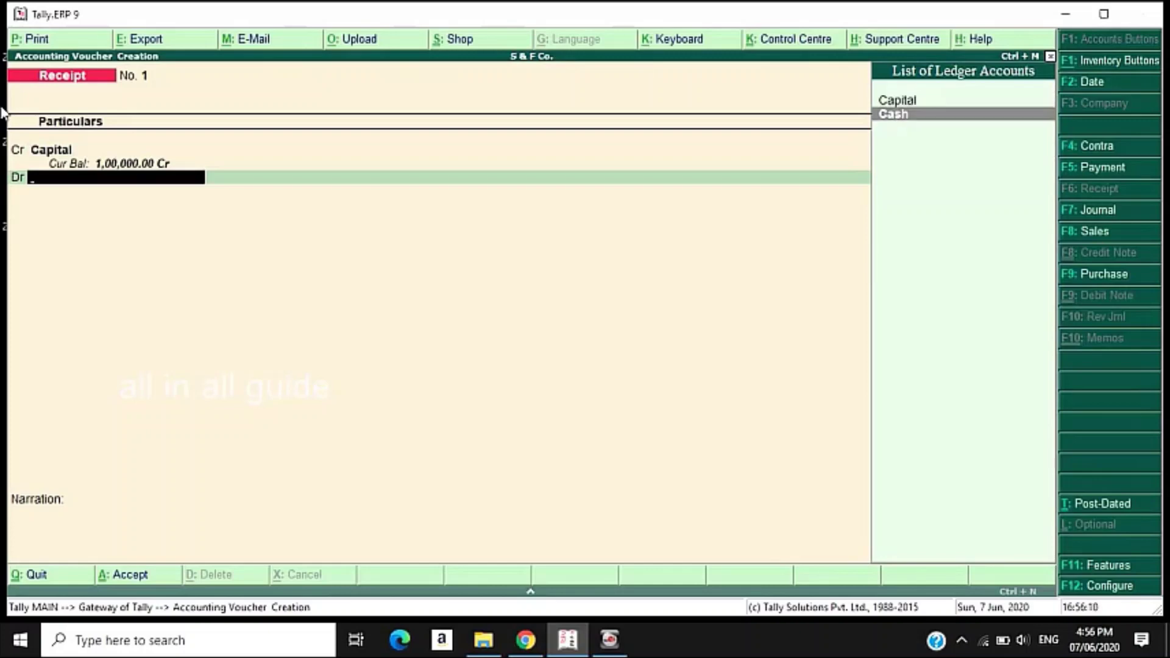
key(Return)
key(Return)
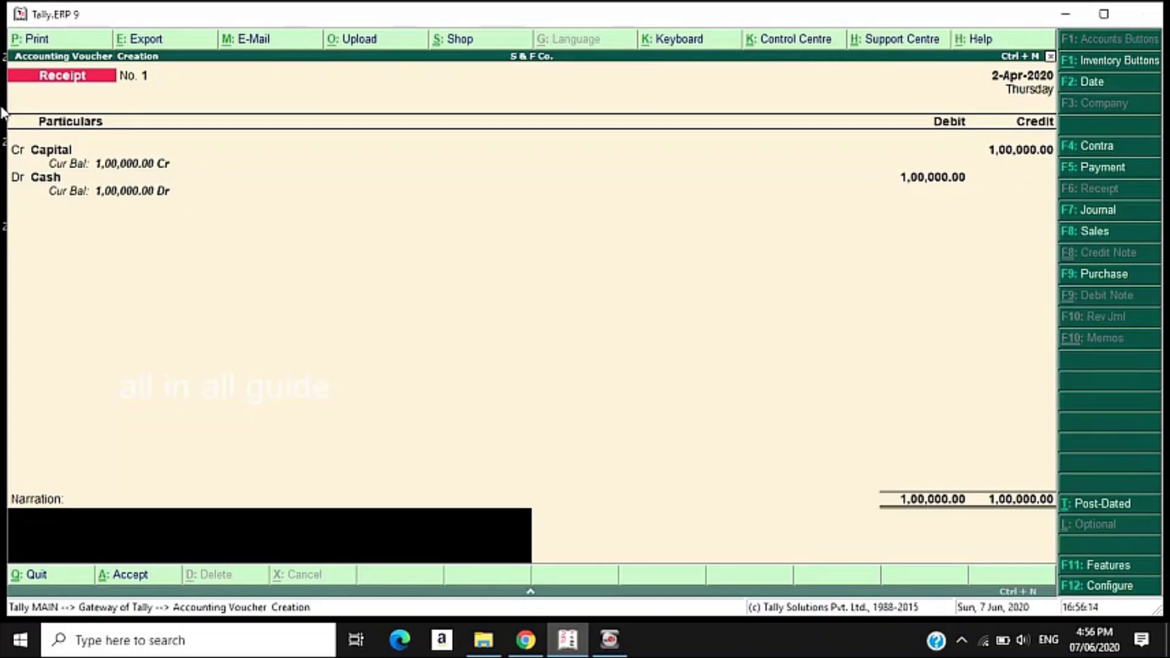
key(Return)
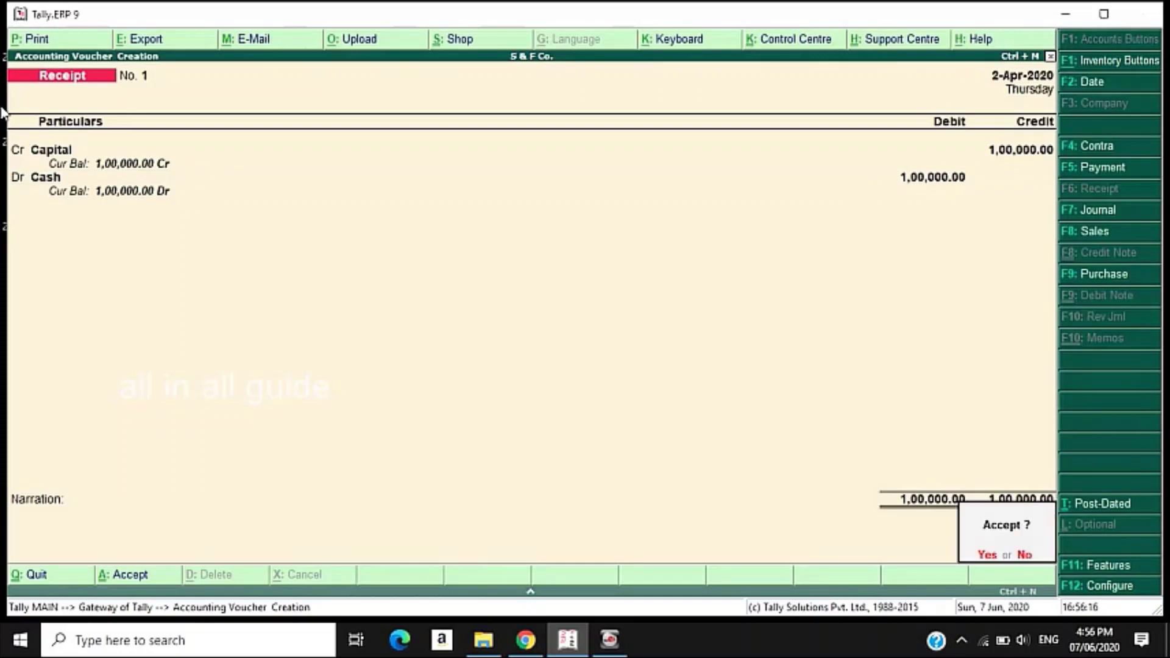
key(Return)
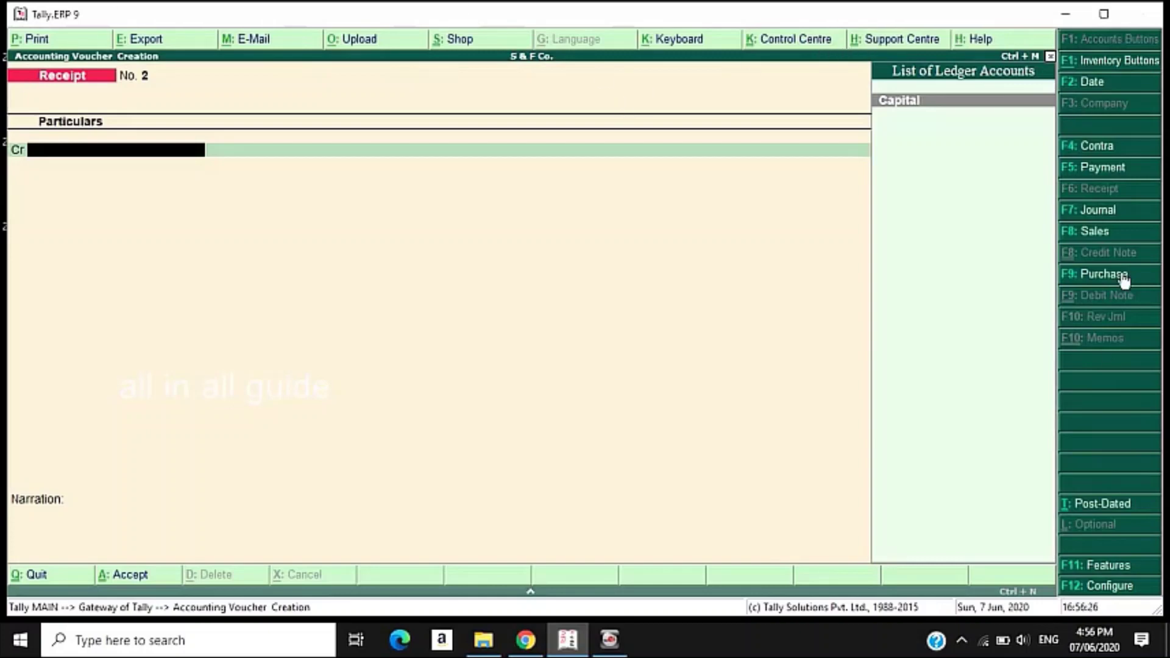
Start a purchase voucher in voucher mode and begin a ledger named Bf under Sundry Creditors from its credit line
click(1091, 275)
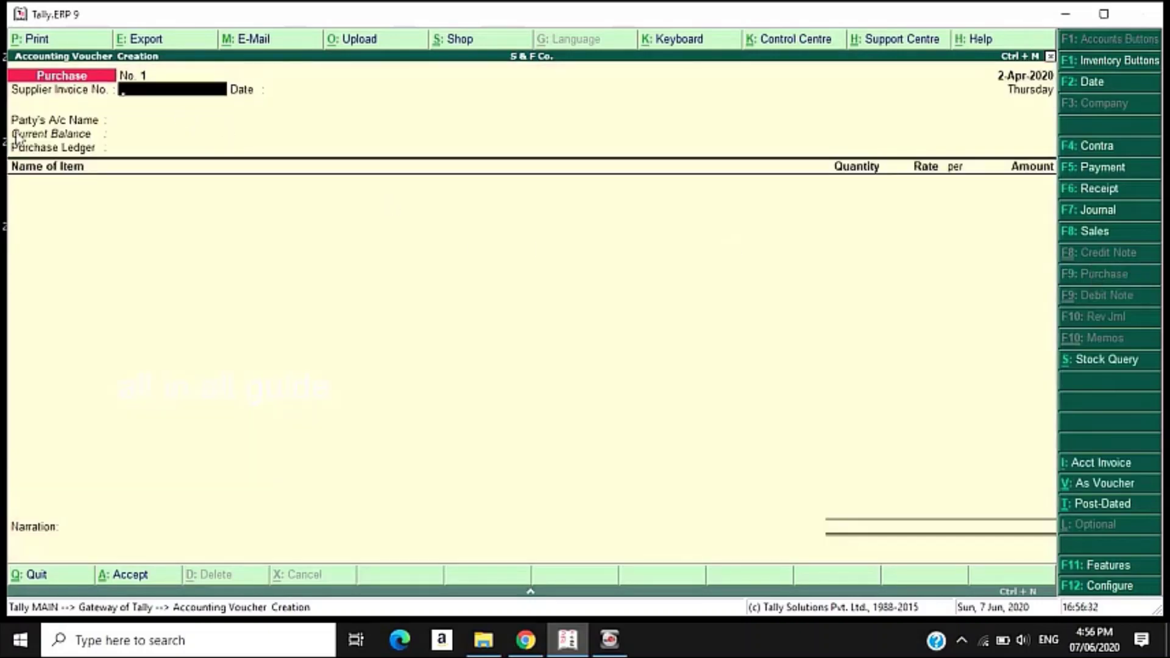
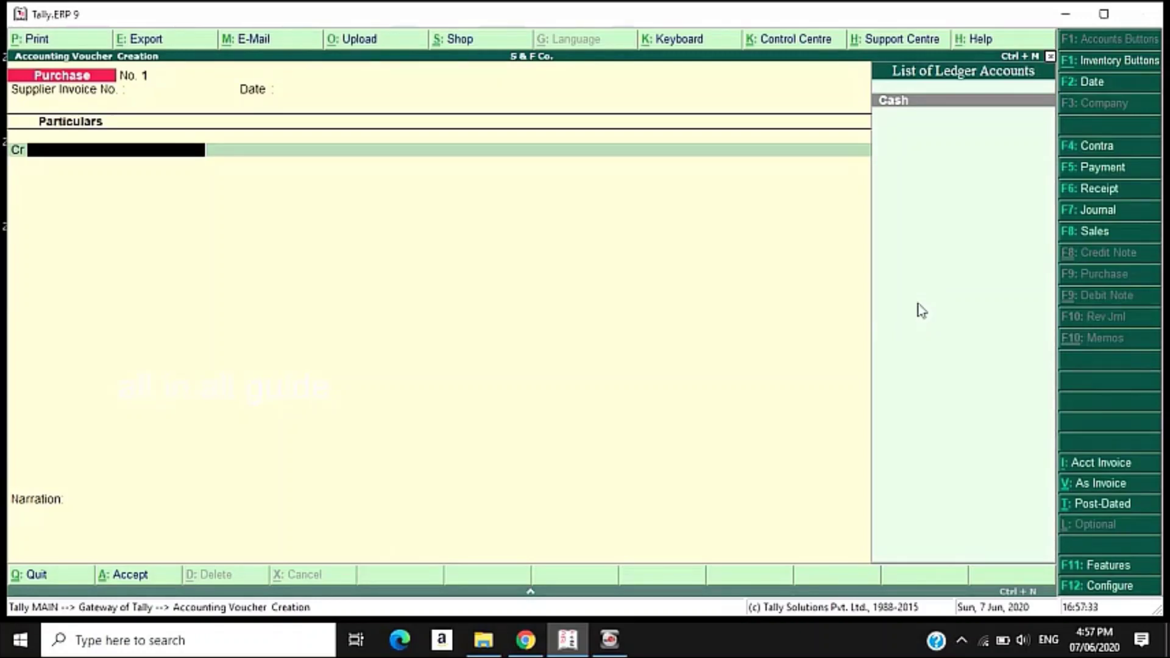
key(alt+c)
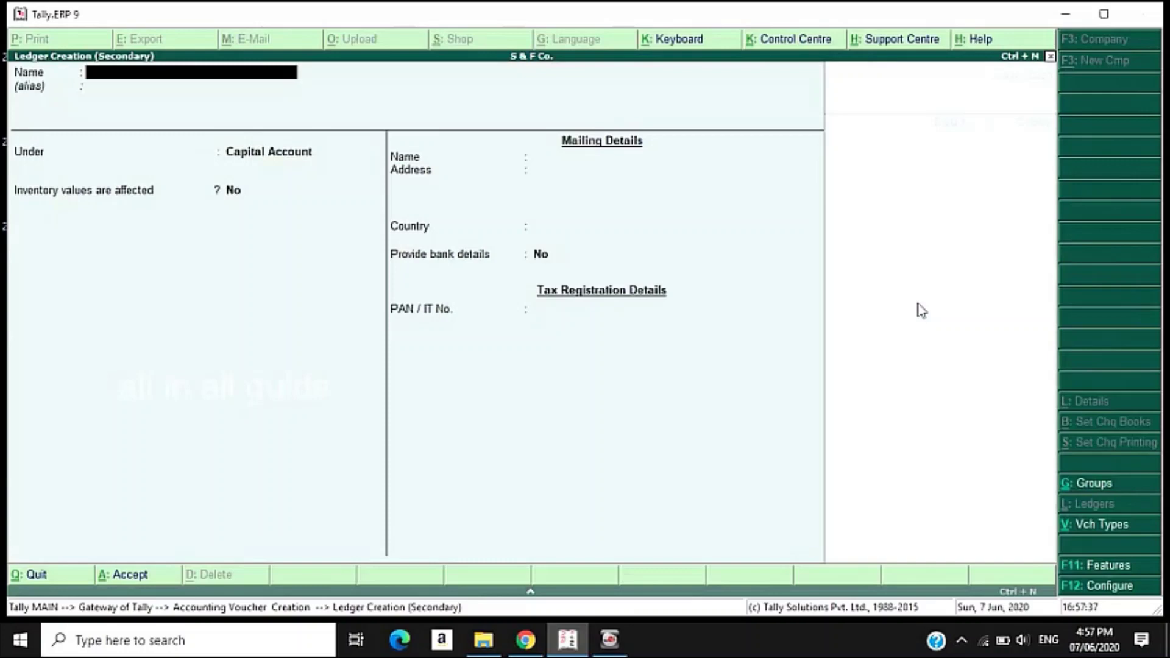
text(B)
text(l)
key(Return)
key(Return)
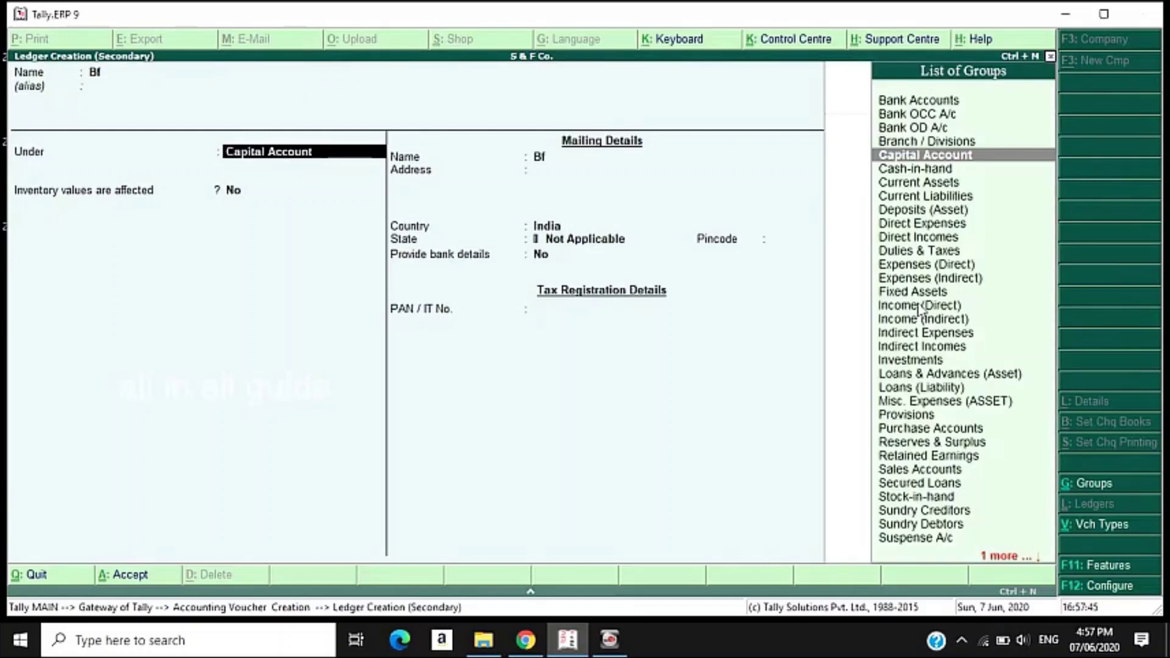
text(S)
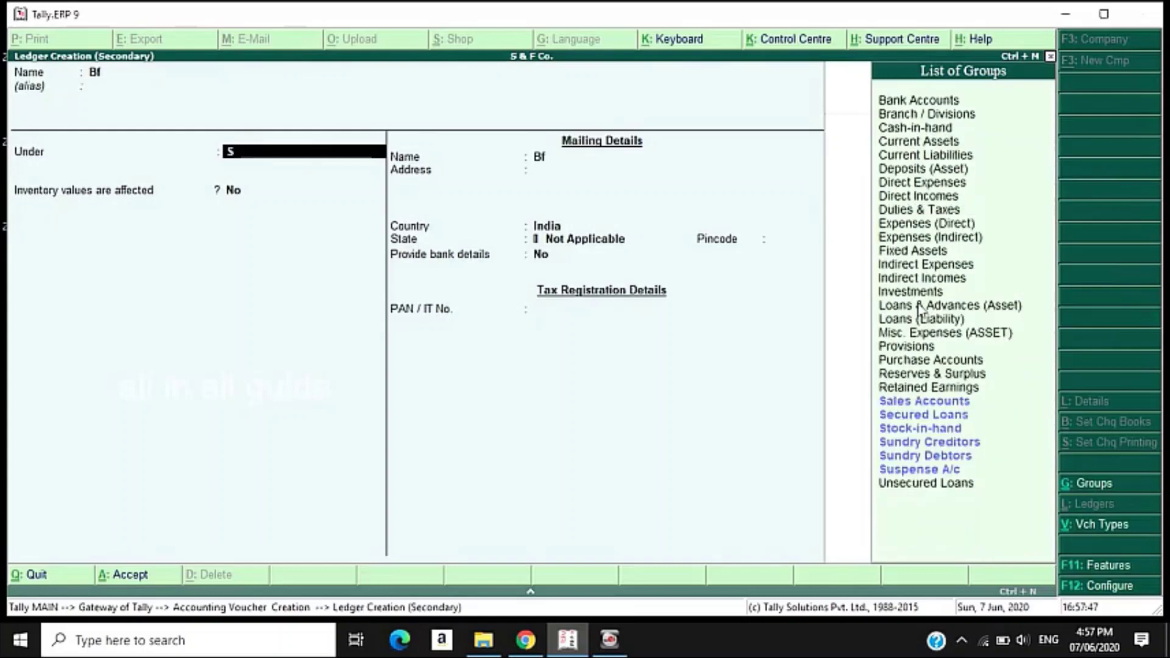
key(Up)
key(Up)
key(Up)
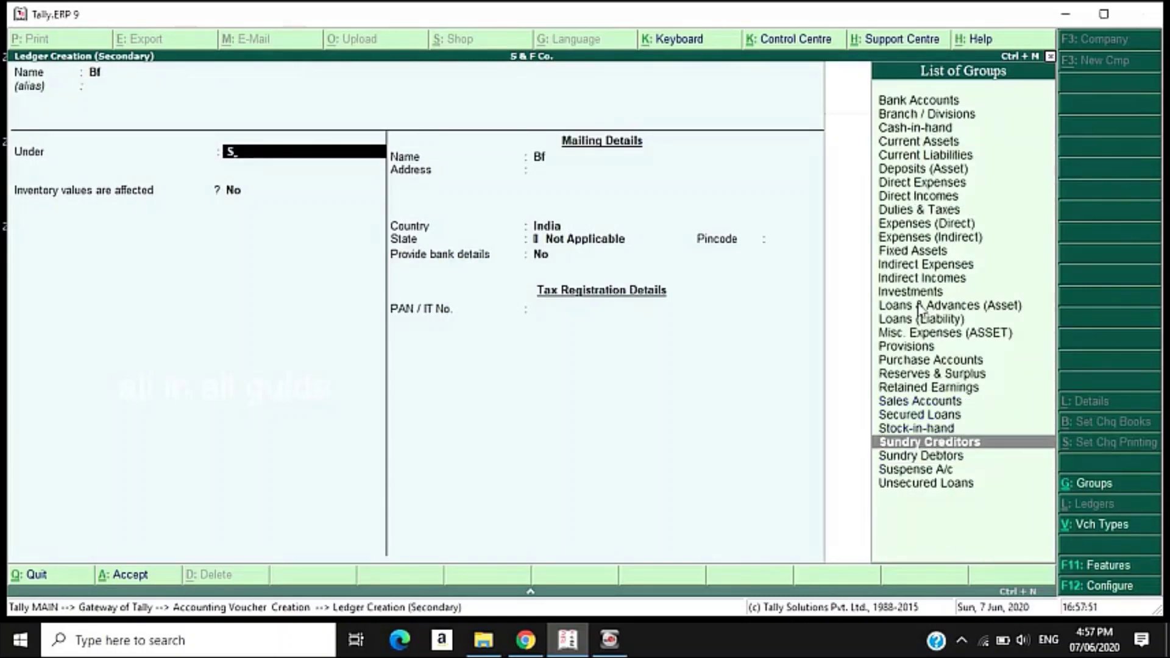
key(Return)
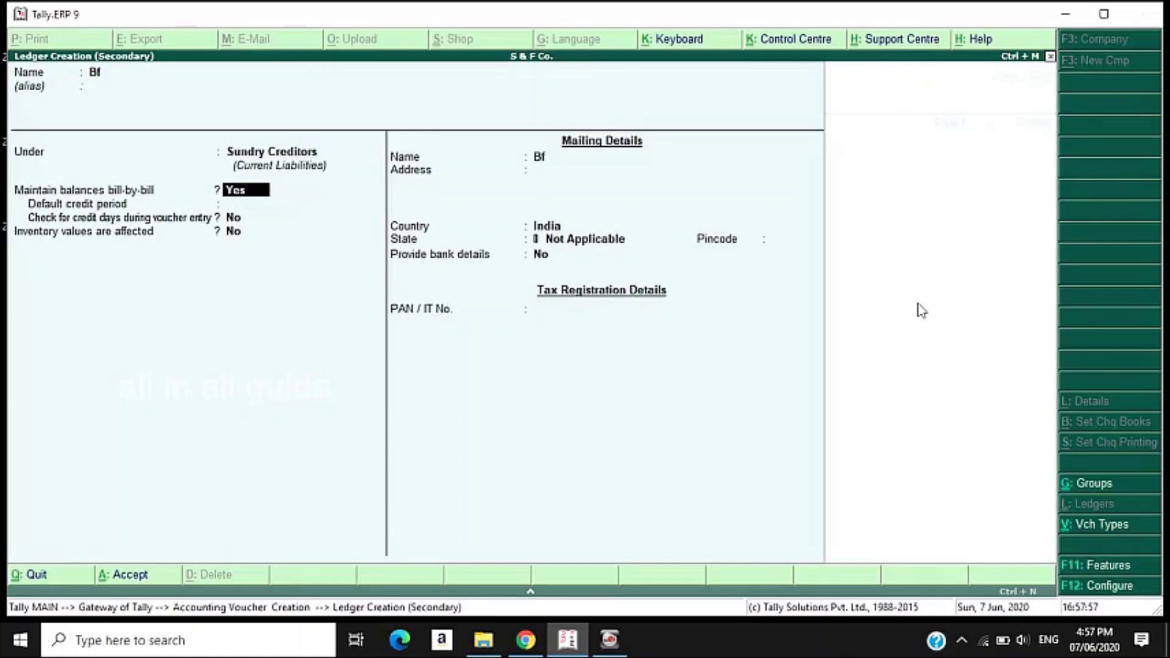
Turn off bill-by-bill balance maintenance for the Bf ledger, leaving inventory values unaffected
key(Return)
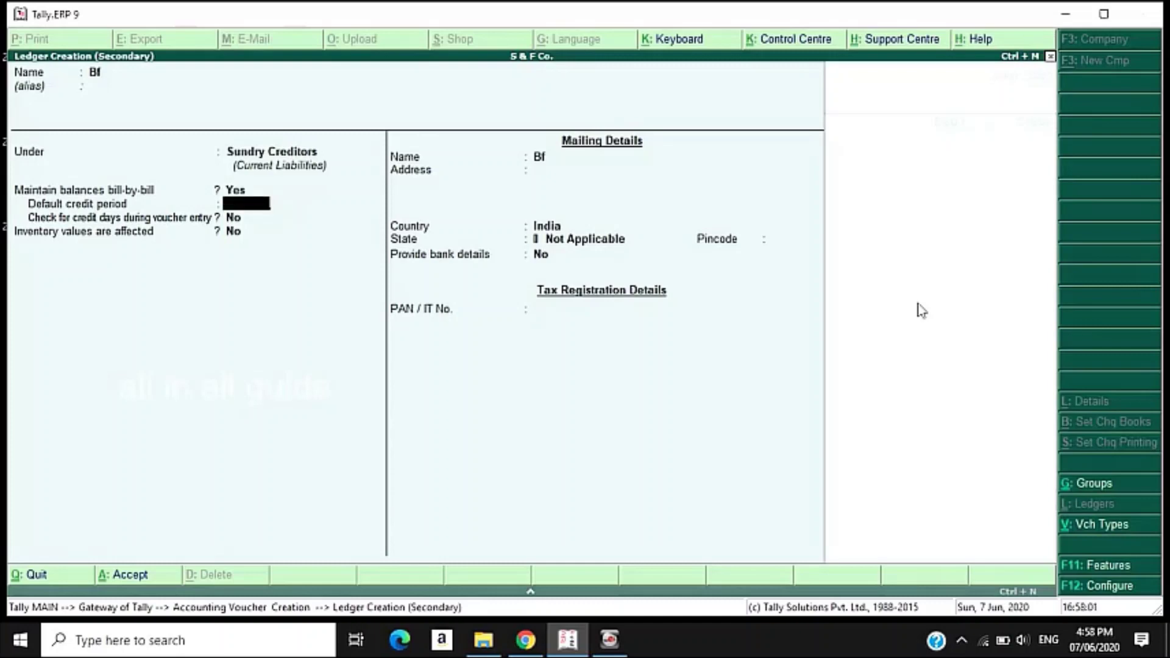
key(BackSpace)
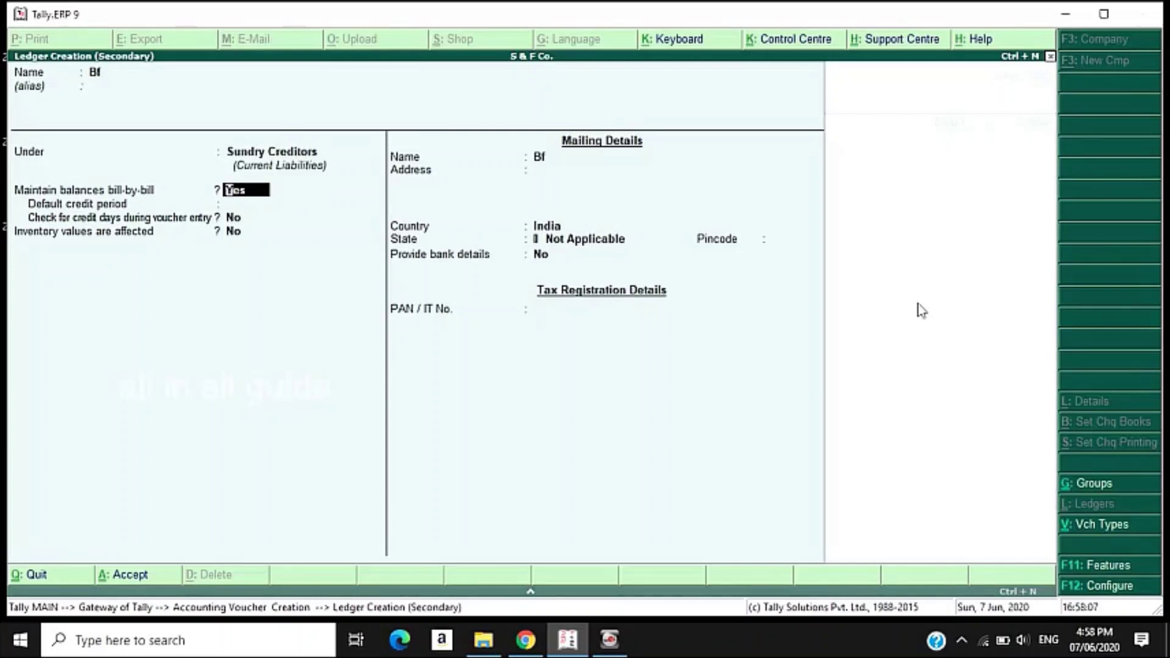
text(n)
key(Return)
key(Return)
key(Return)
key(Return)
key(Return)
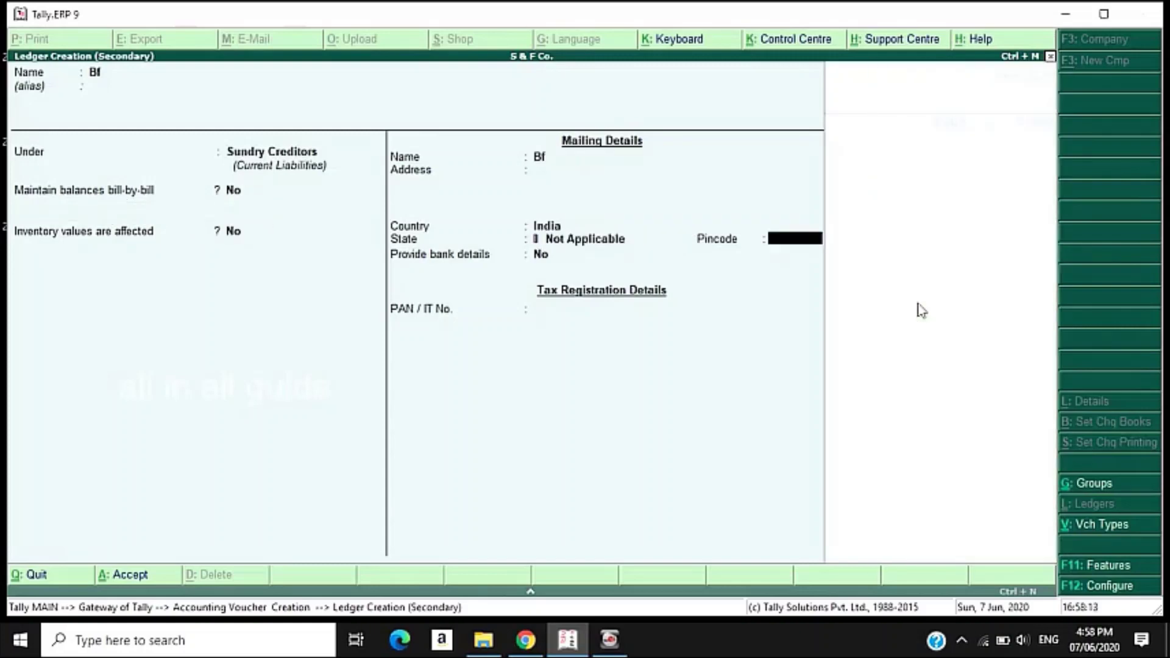
Recheck the Bf ledger's inventory setting, keep the default mailing and tax details, and save the ledger
key(BackSpace)
key(BackSpace)
key(BackSpace)
key(BackSpace)
key(BackSpace)
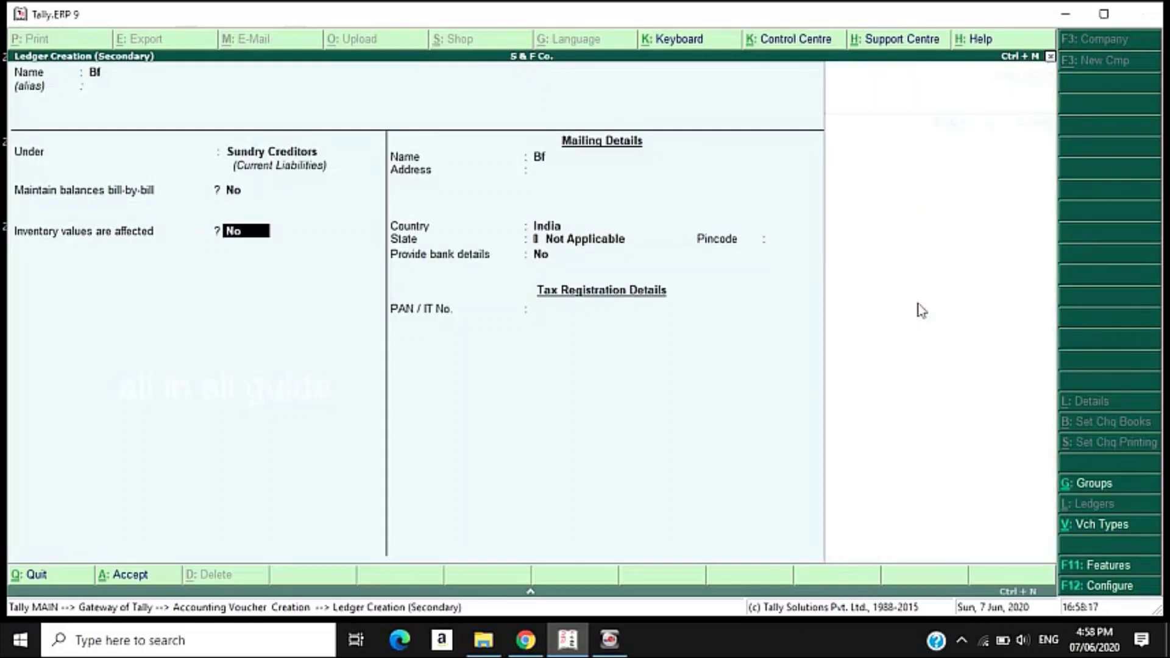
key(Return)
key(Return)
key(Return)
key(Return)
key(Return)
key(Return)
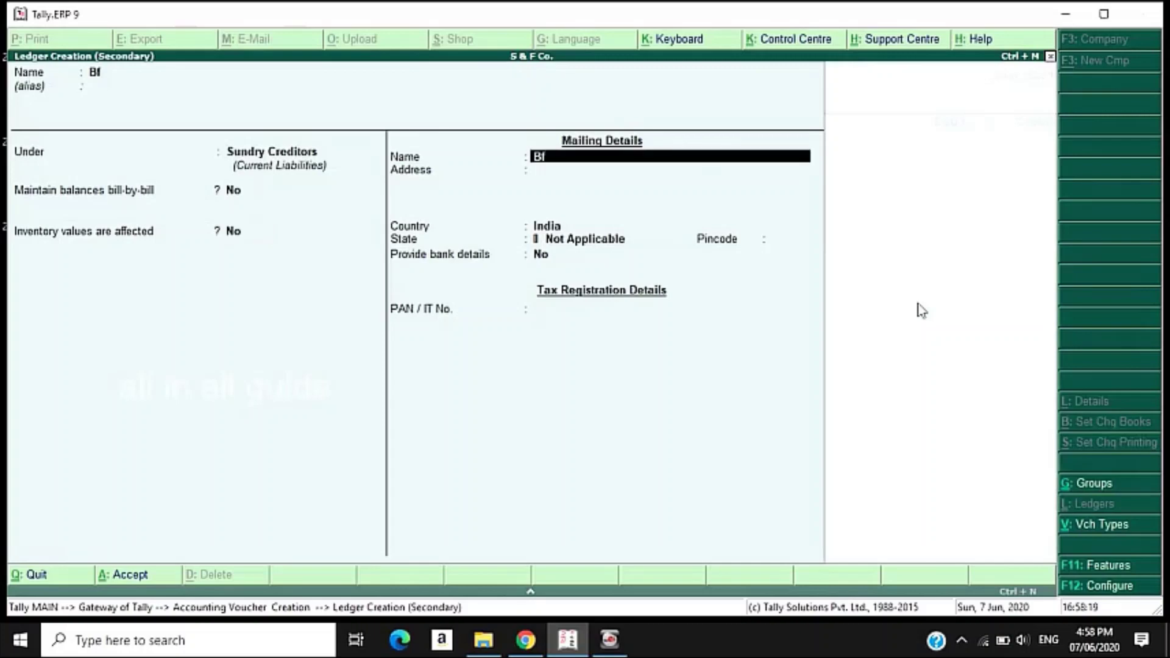
key(Return)
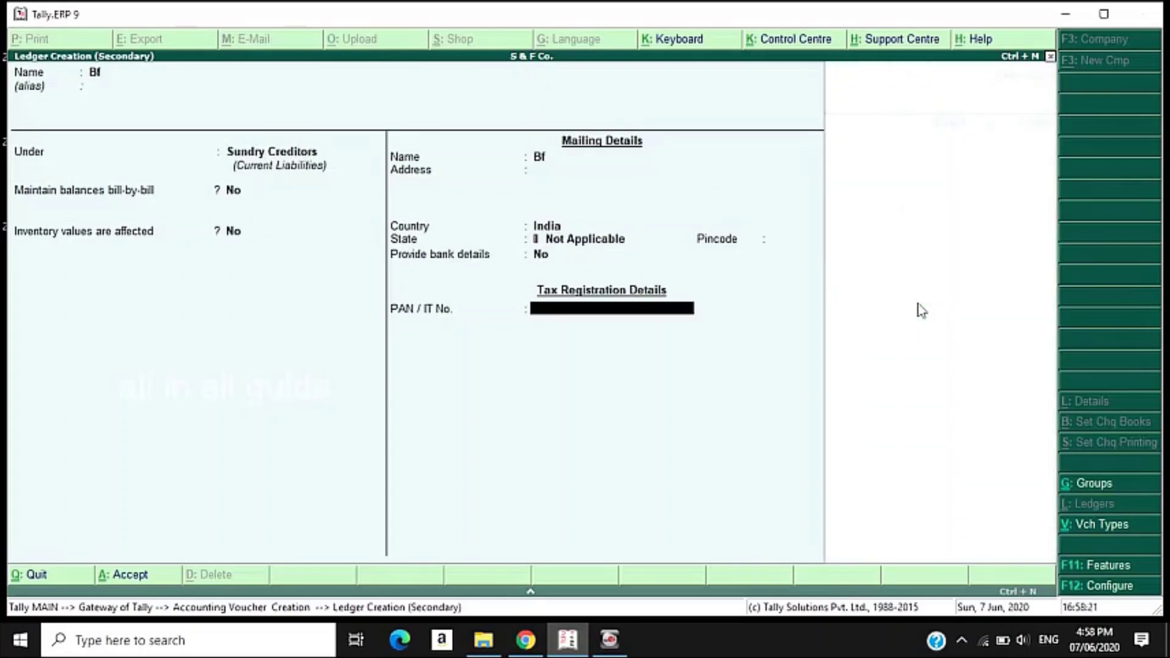
key(Return)
key(Return)
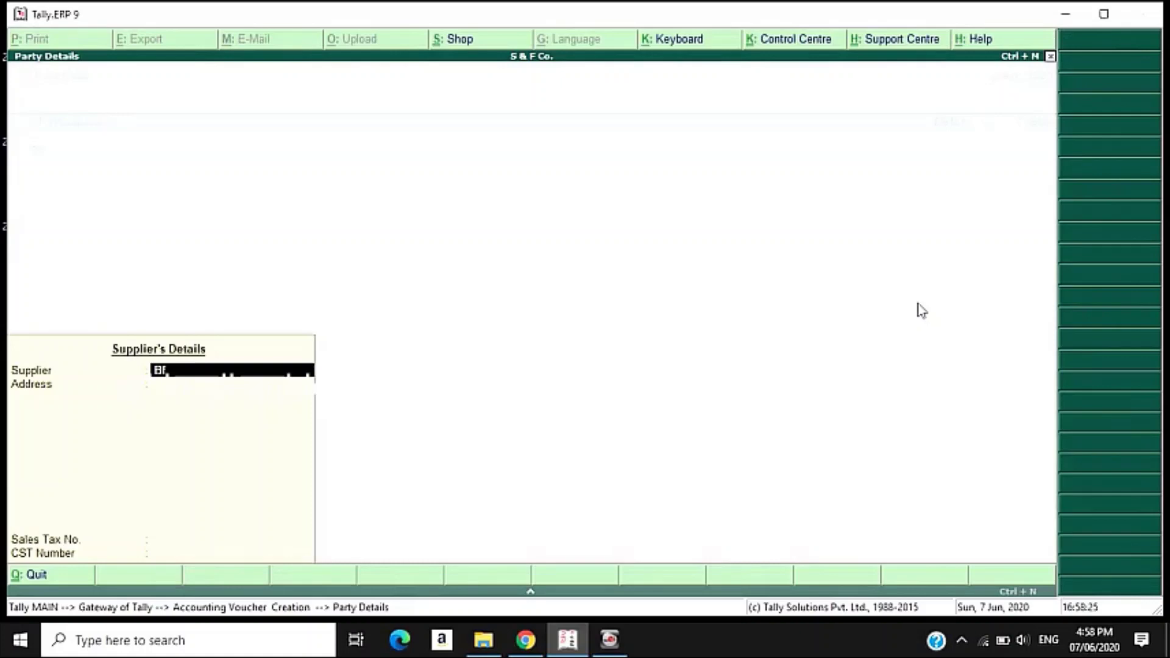
Keep the default supplier's details and credit Bf with 6000 in the purchase voucher
key(Return)
key(Return)
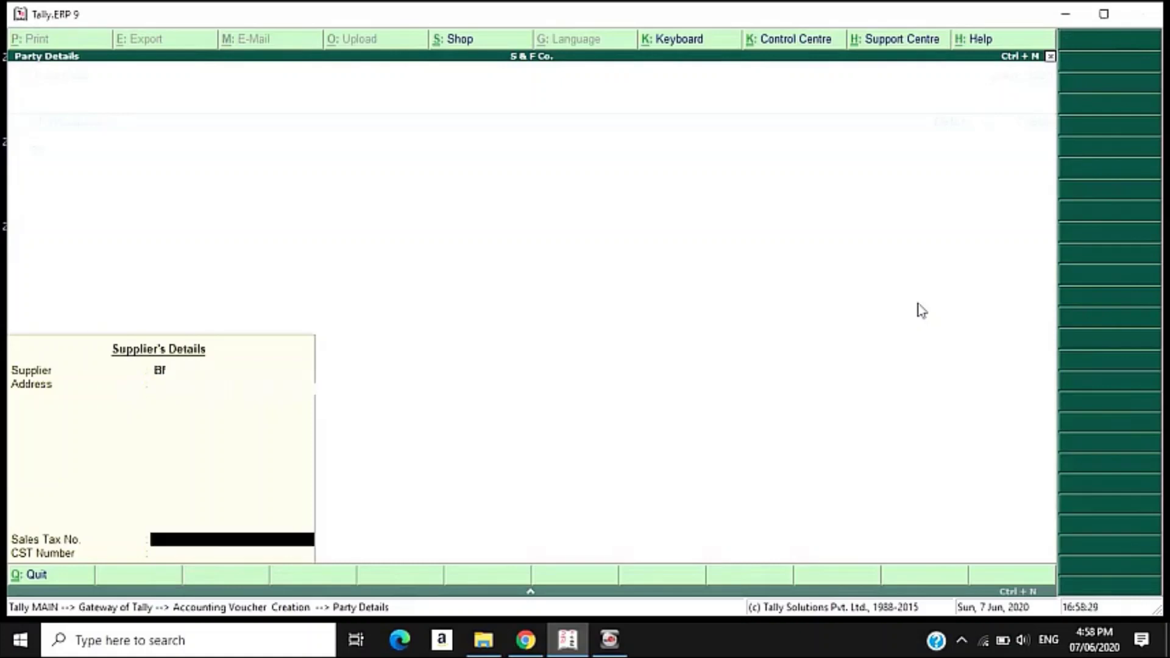
key(Return)
key(Return)
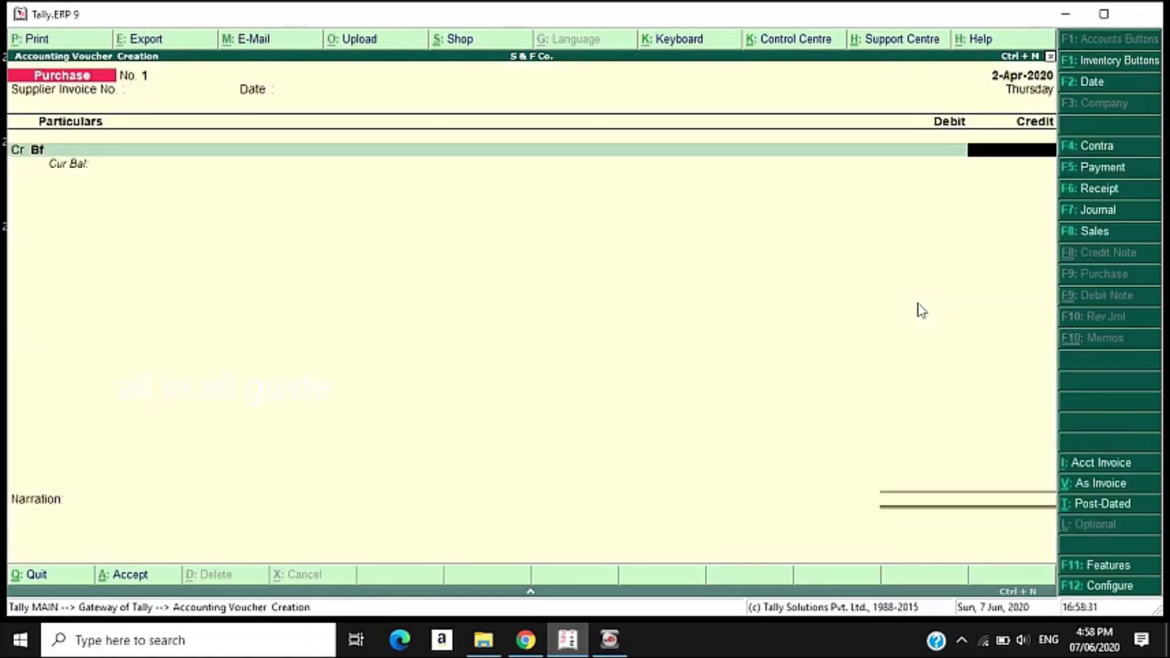
text(6000)
key(Return)
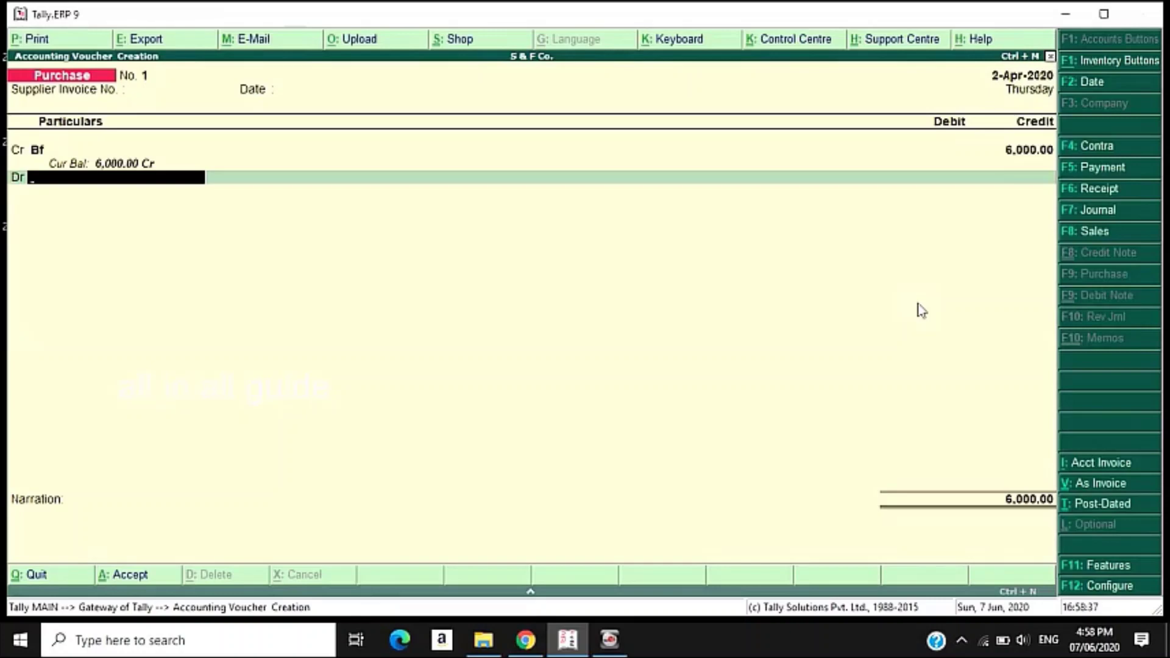
Create a ledger named Purchases under Purchase Accounts from the debit line, with inventory values affected set to Yes
key(alt+c)
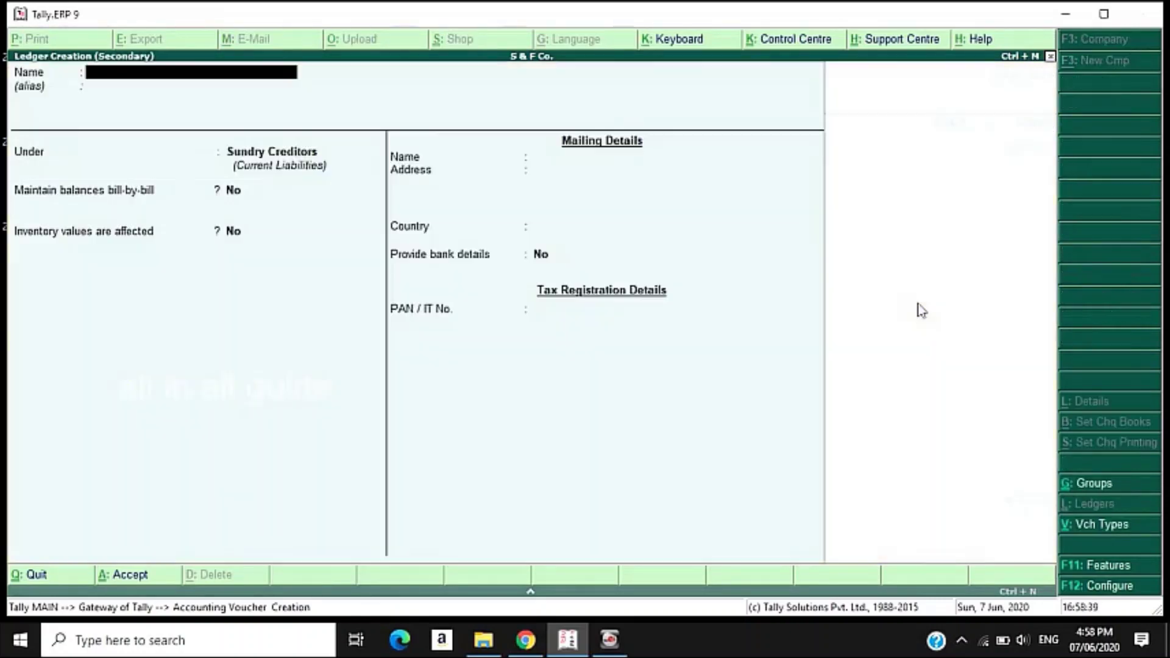
text(Purc)
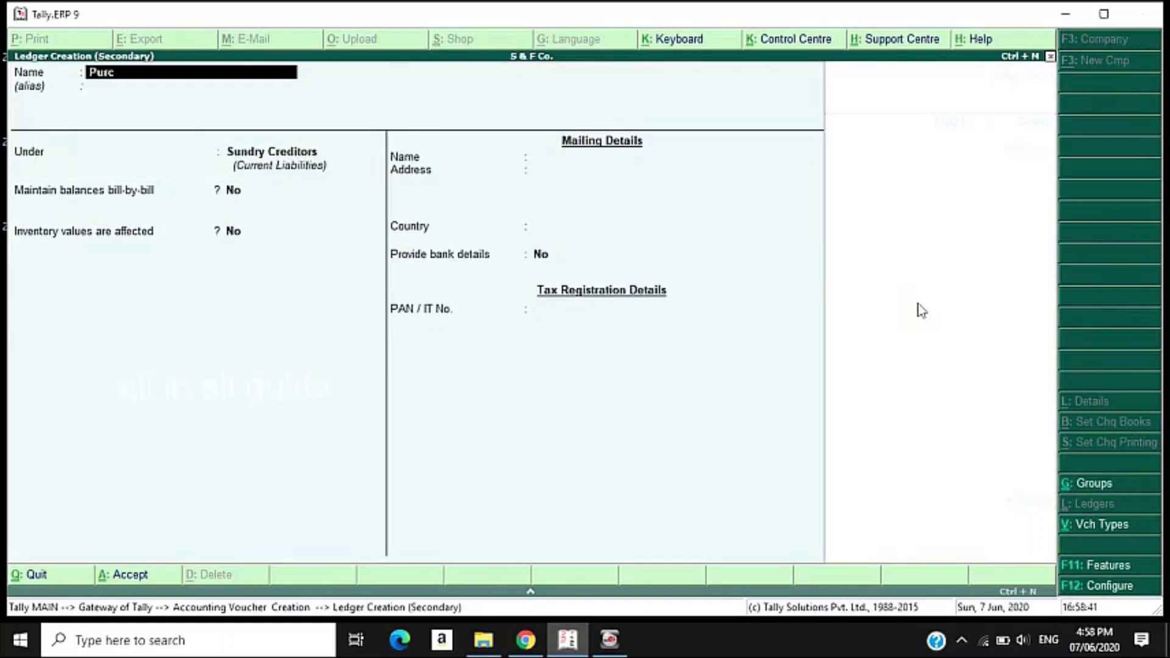
text(hases)
key(Return)
key(Return)
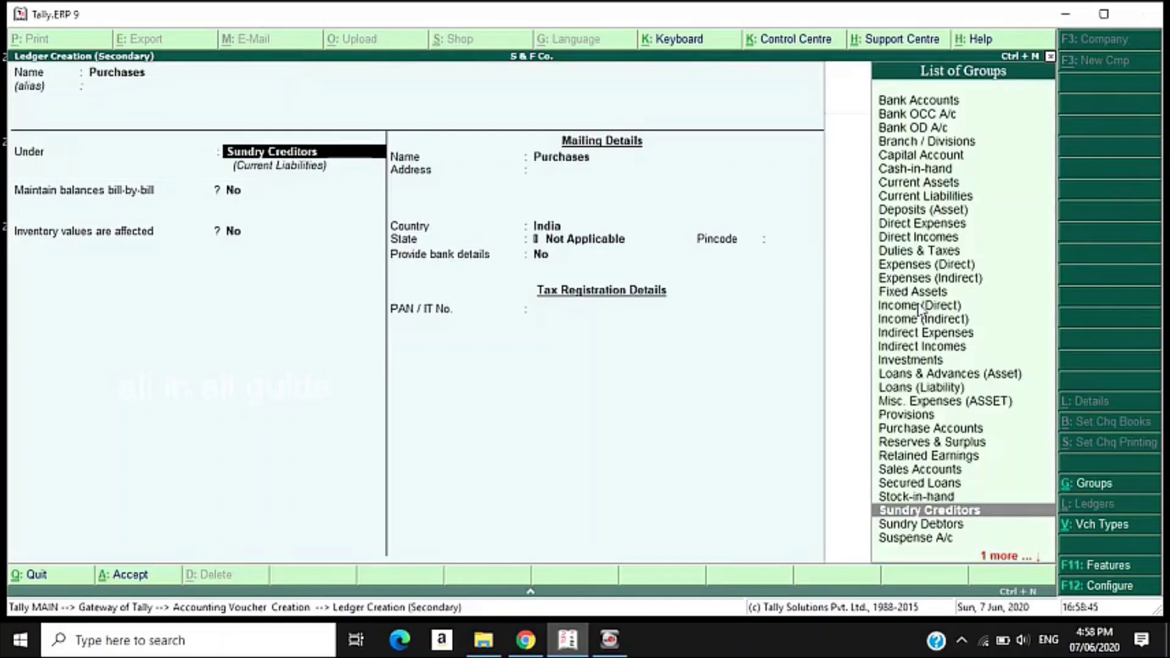
text(Pu)
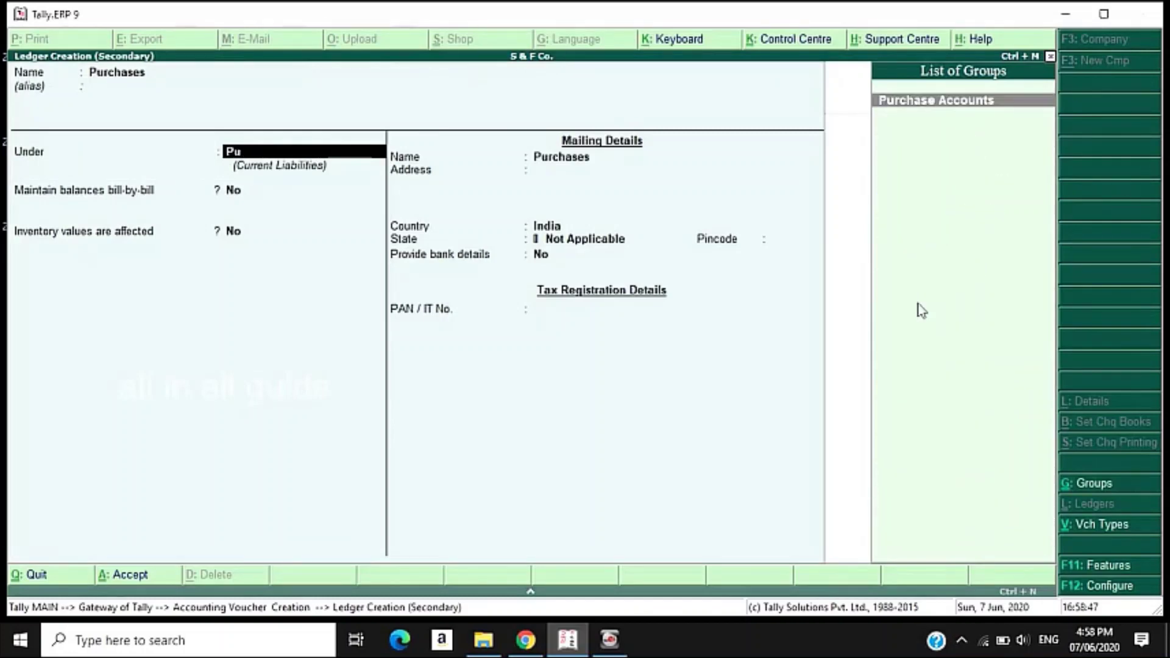
key(Return)
key(Return)
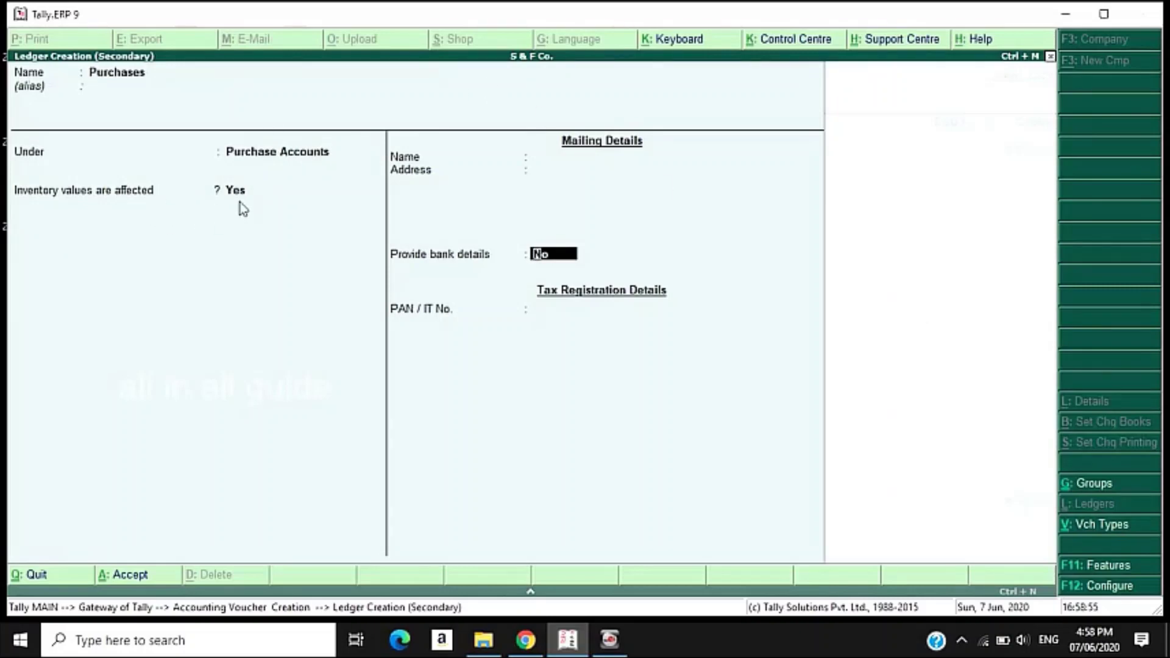
key(Return)
key(Return)
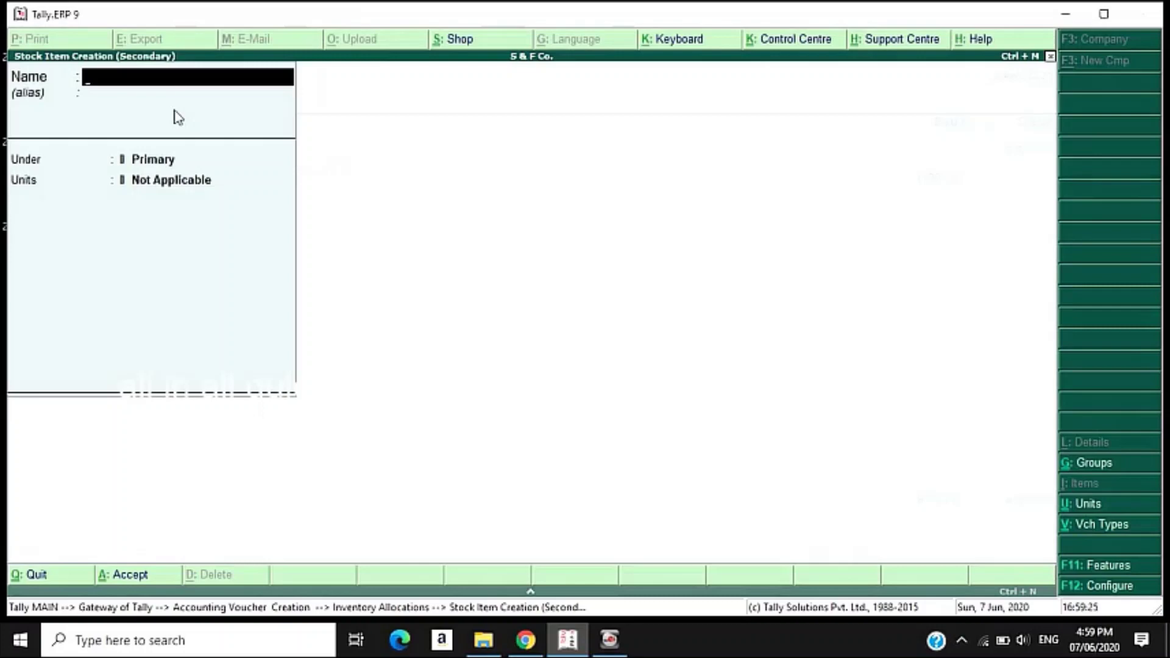
Begin a stock item named Mouse under Primary for the Purchases inventory allocation
text(Mouse)
key(Return)
key(Return)
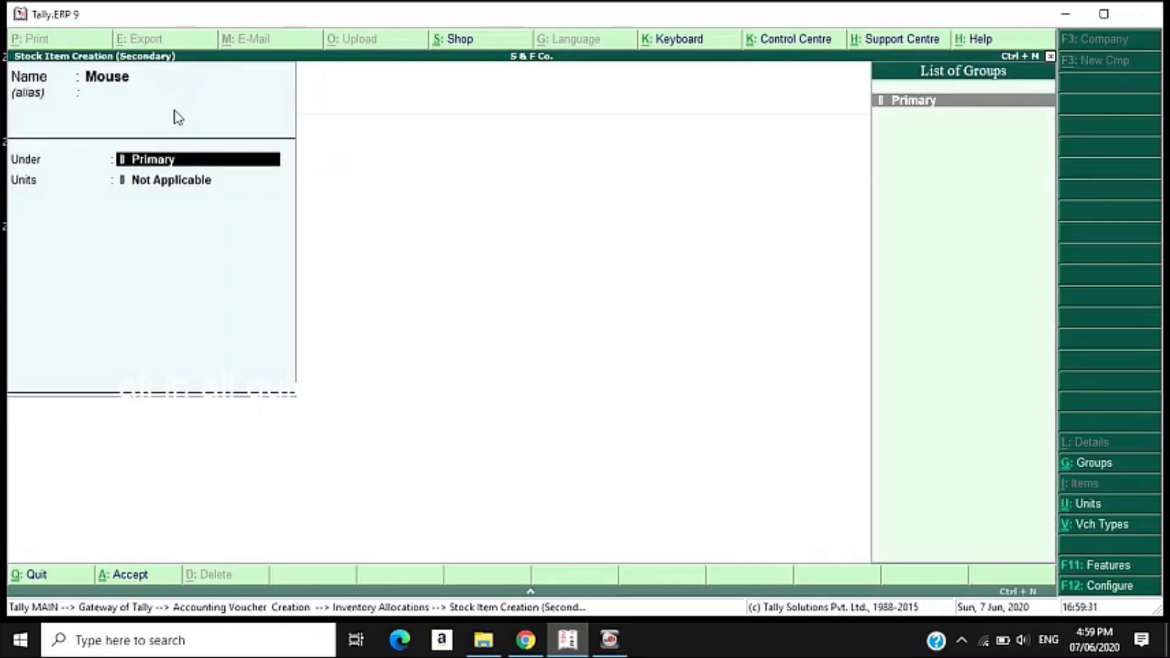
key(Return)
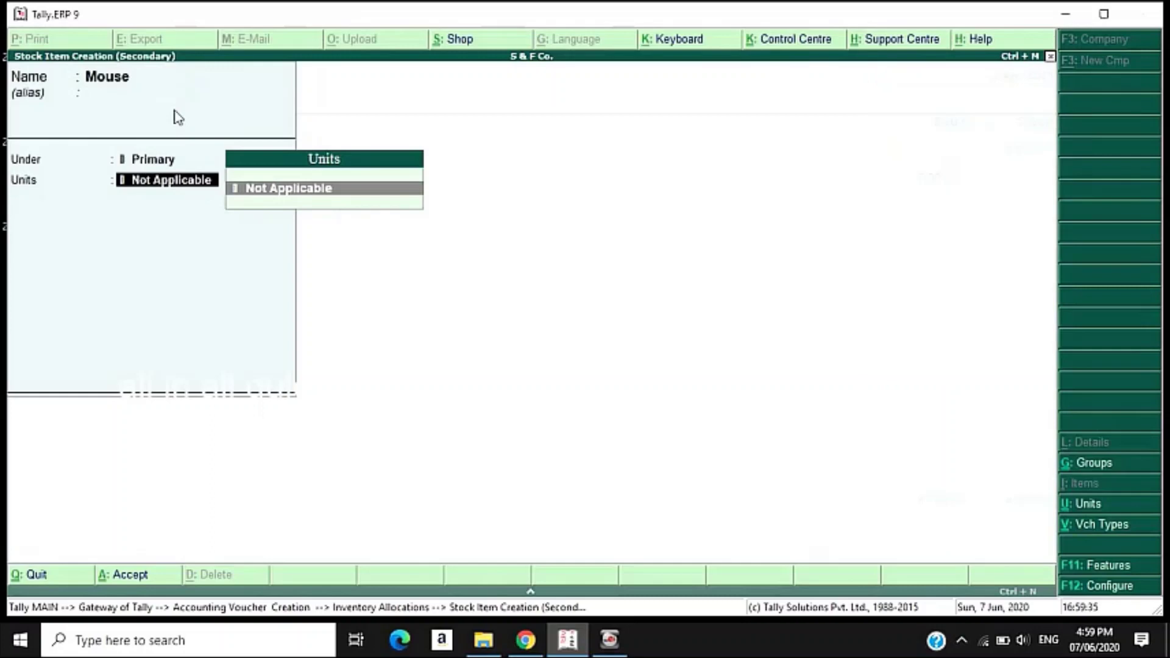
Create a simple unit nos. with formal name Number and 0 decimal places, and save the Mouse item with it
key(alt+c)
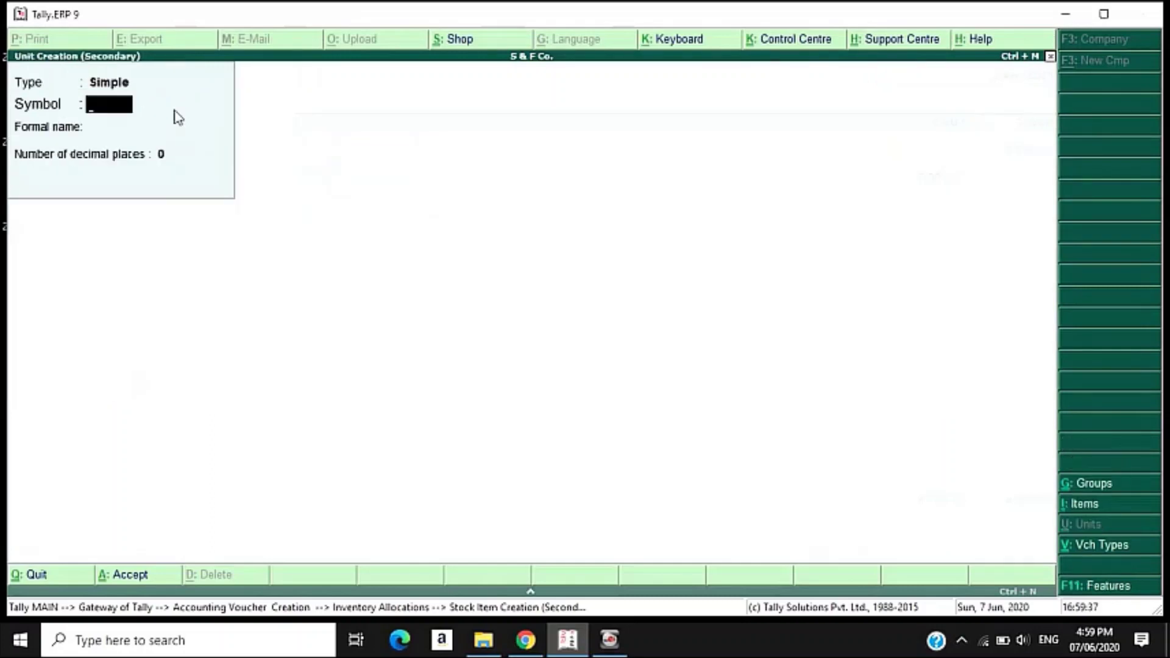
text(nos.)
key(Return)
text(Num)
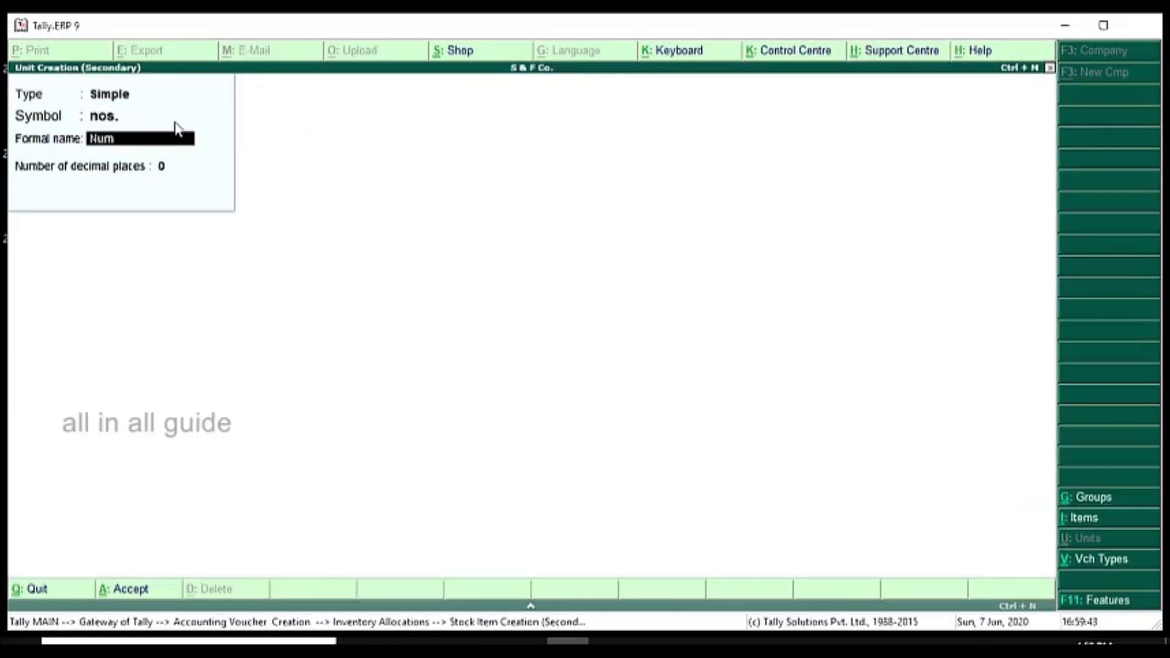
text(ber)
key(Return)
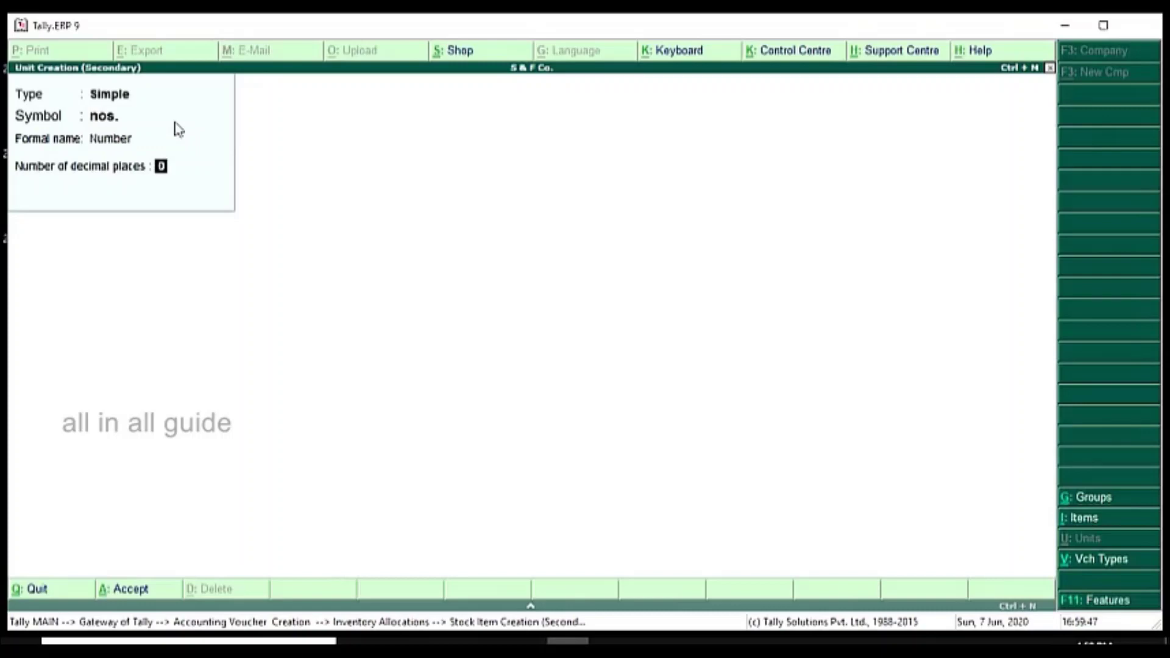
key(Return)
key(Return)
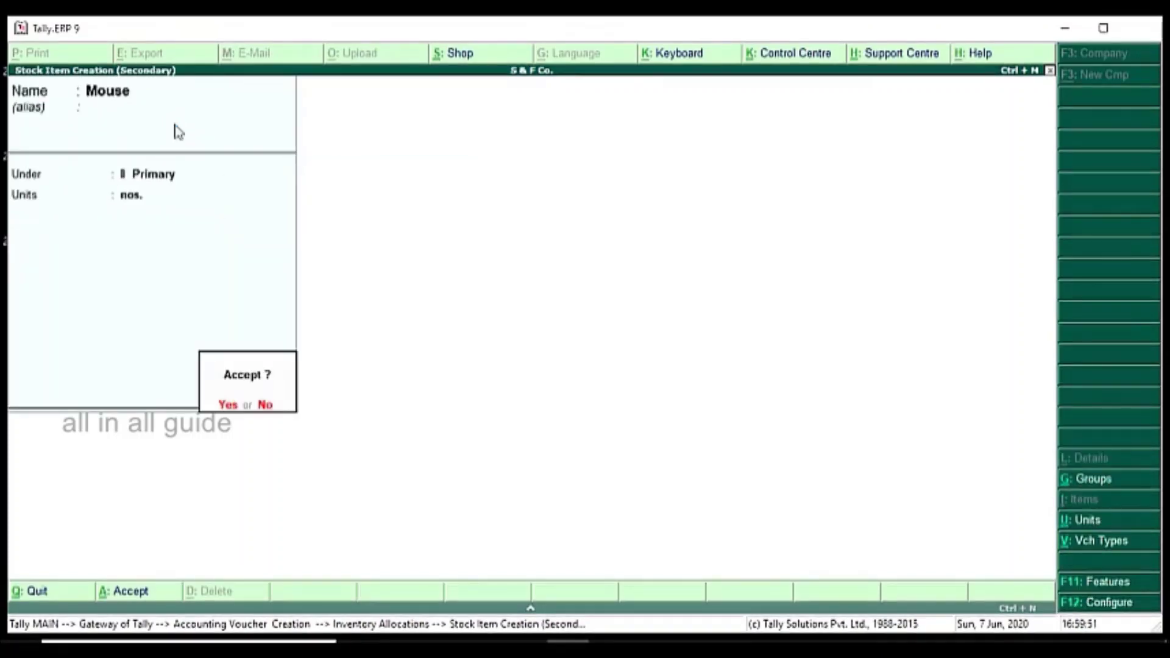
key(Return)
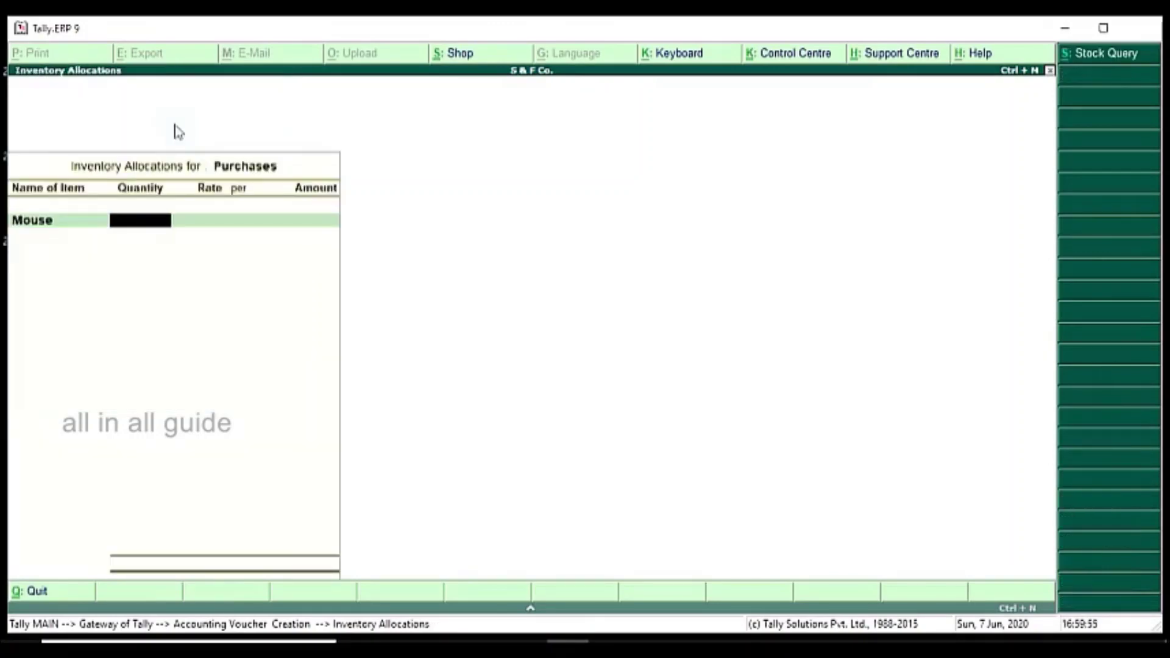
Allocate 5 nos. of Mouse for an amount of 6000 and save the purchase voucher without a narration
text(5)
key(Return)
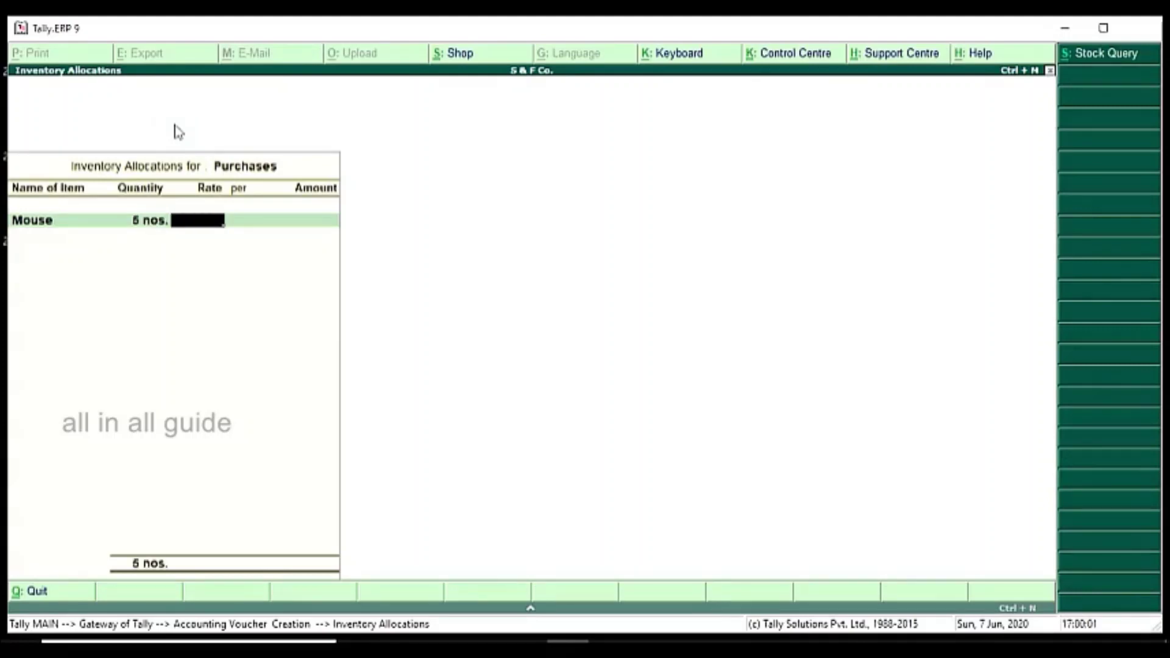
key(Return)
key(Return)
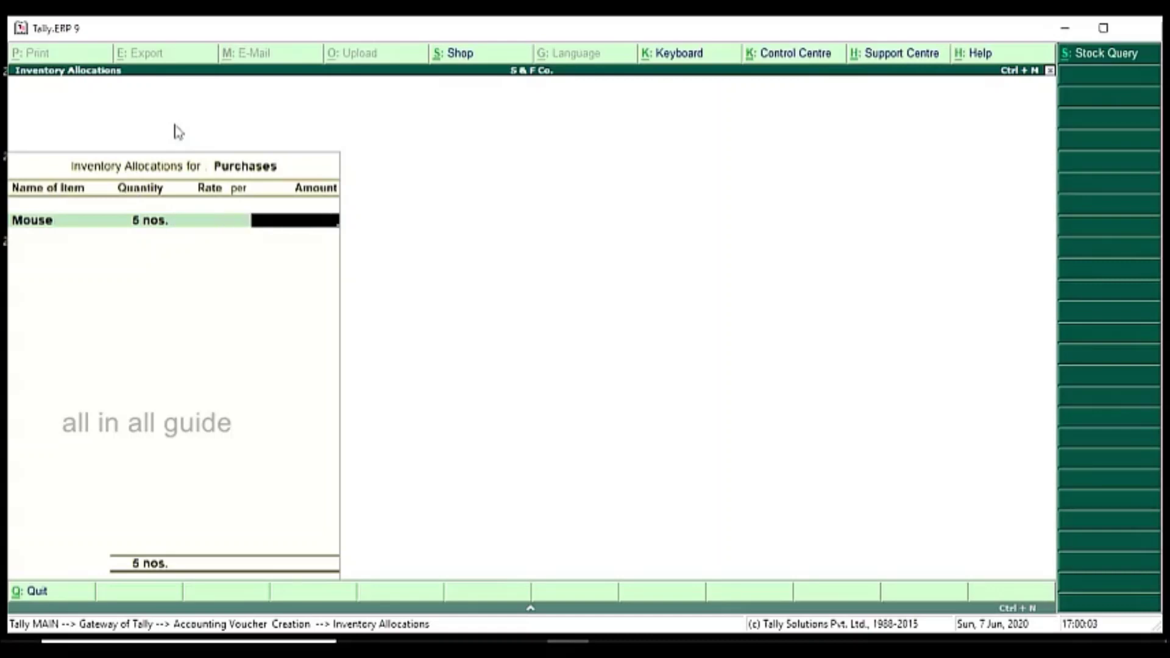
text(6000)
key(Return)
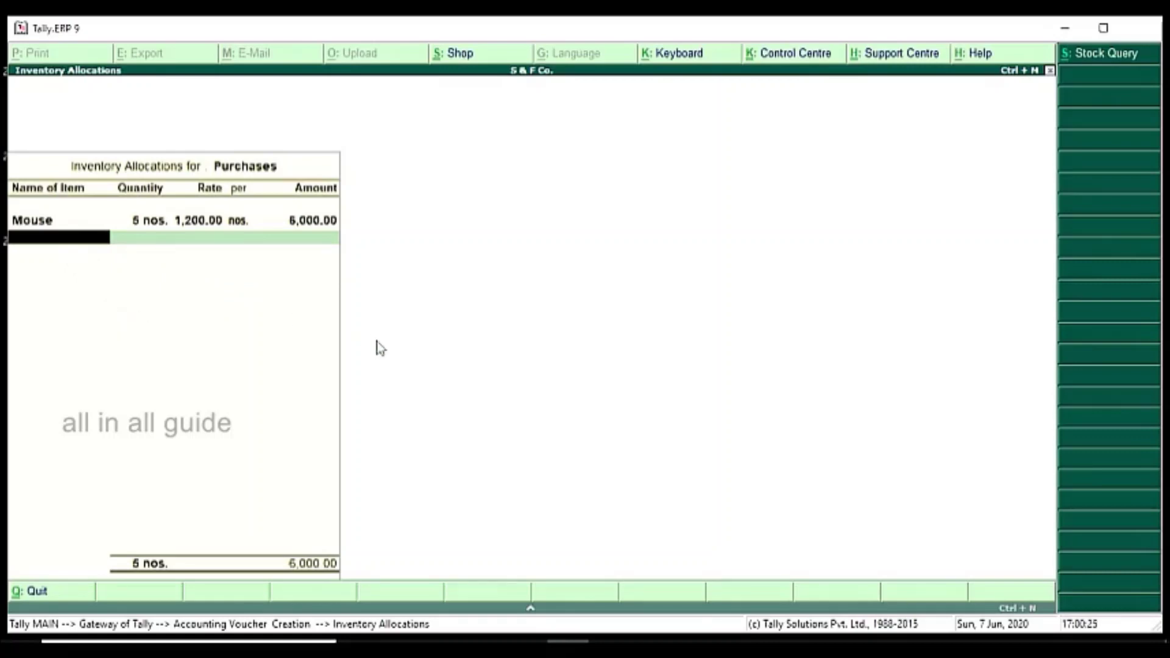
key(Return)
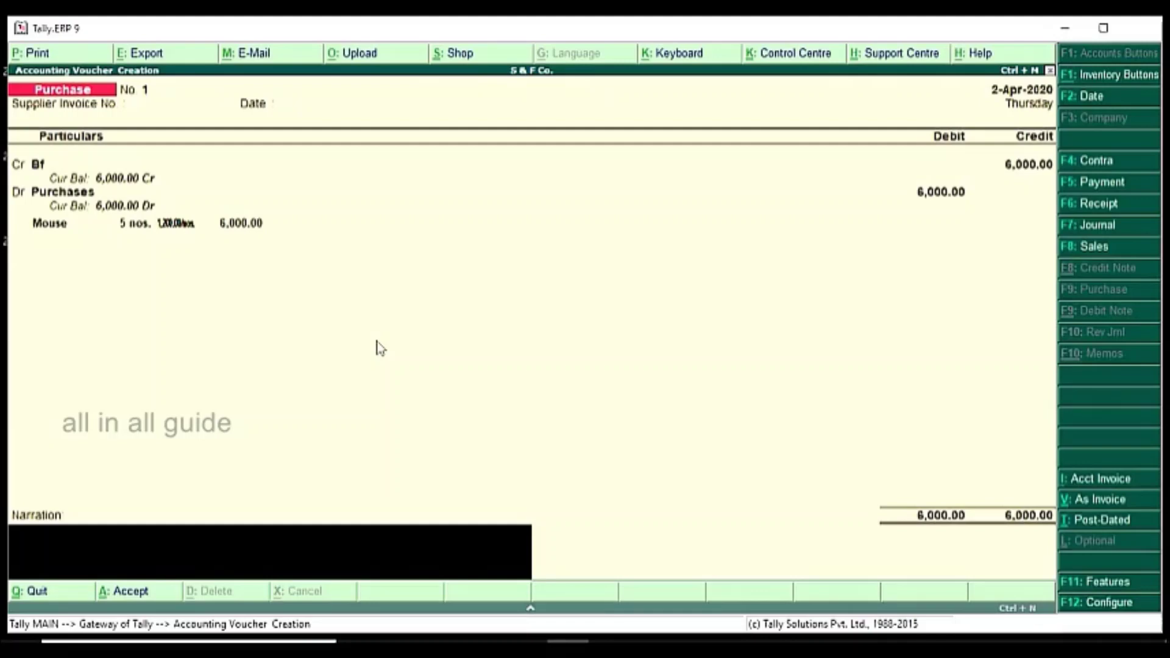
key(Return)
key(Return)
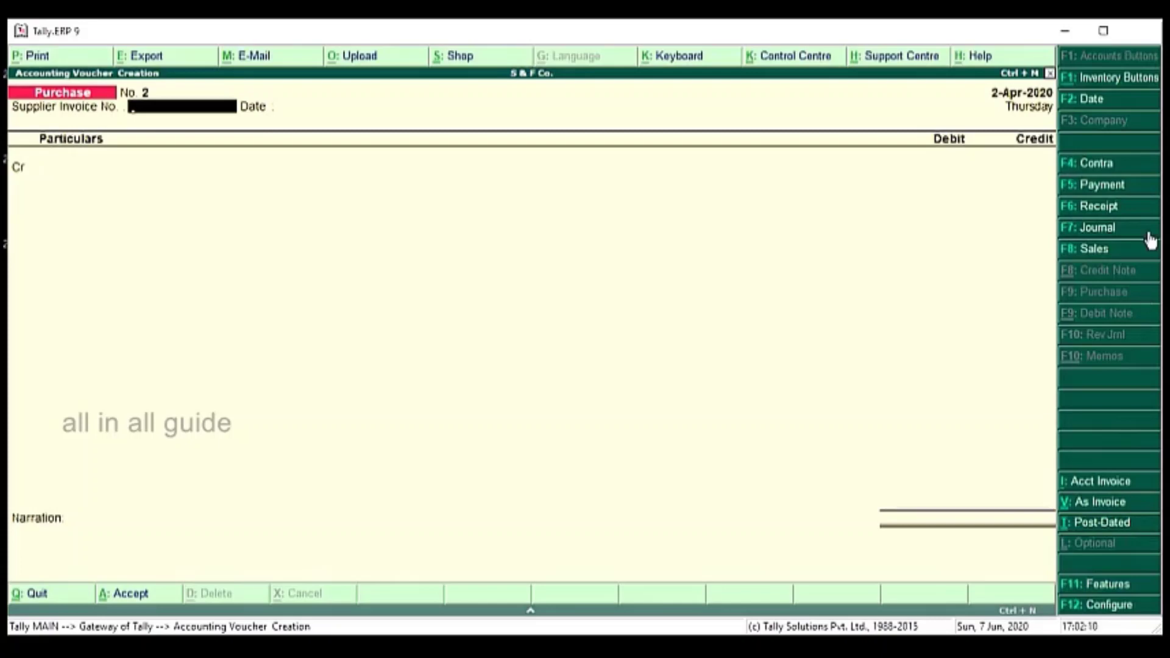
Start a sales voucher in accounting invoice mode
click(1097, 252)
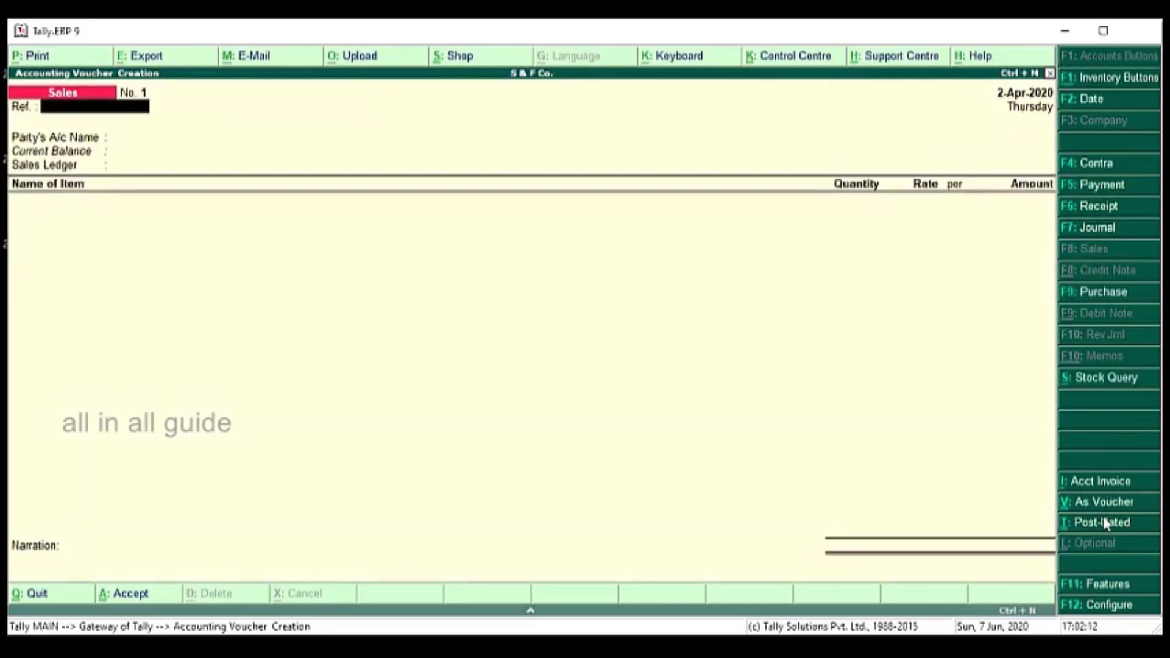
click(1108, 483)
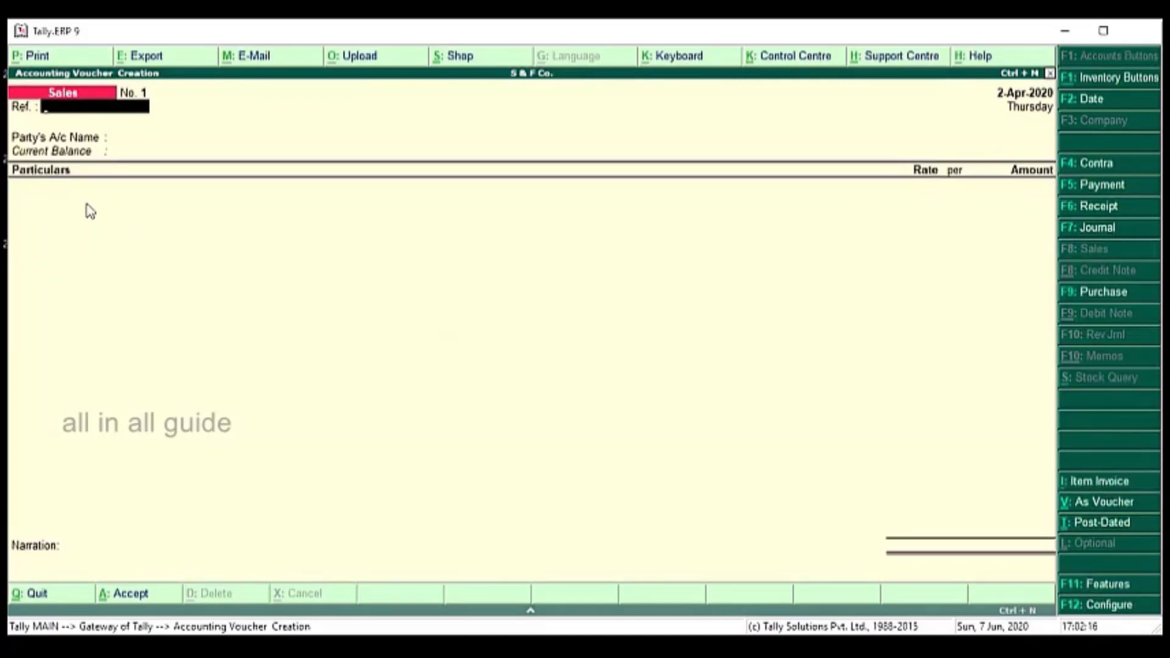